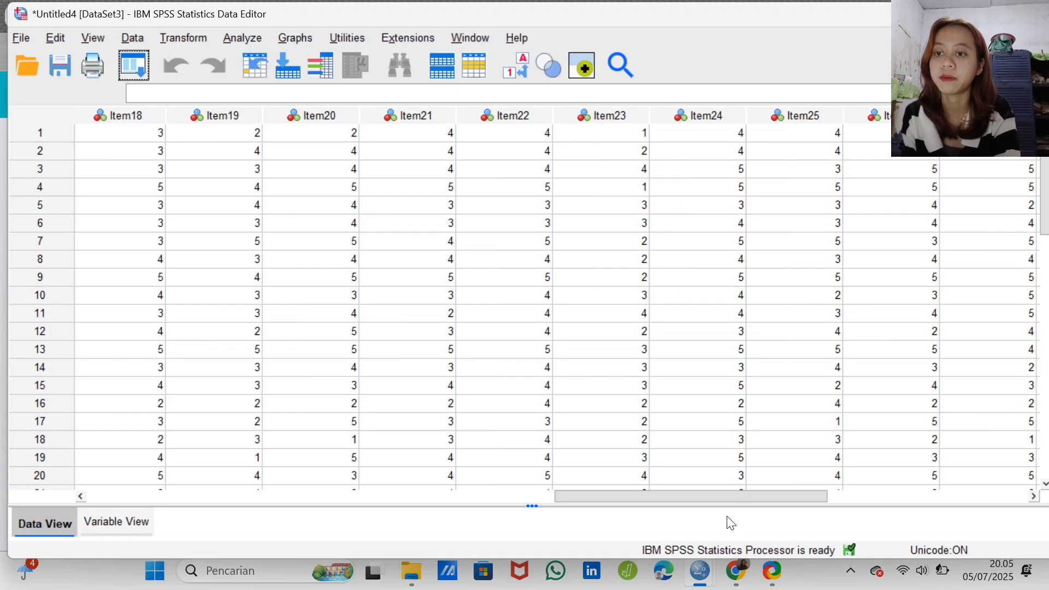
Step: Run a Descriptives analysis on the Total variable with the default statistics
{"action": "left_click_drag", "start_coordinate": [730, 493], "coordinate": [798, 494]}
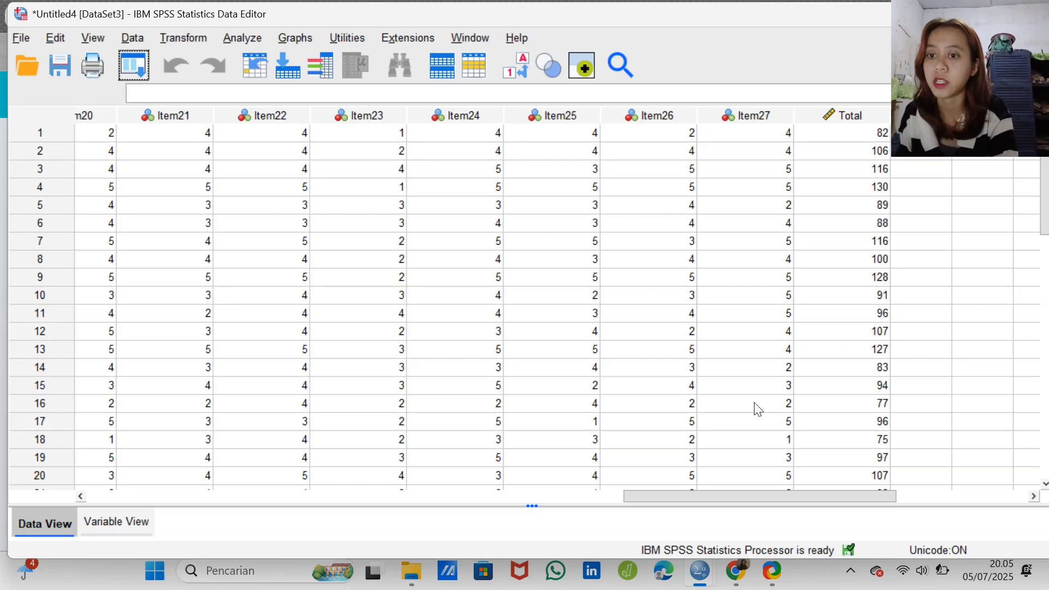
{"action": "left_click_drag", "start_coordinate": [713, 493], "coordinate": [500, 500]}
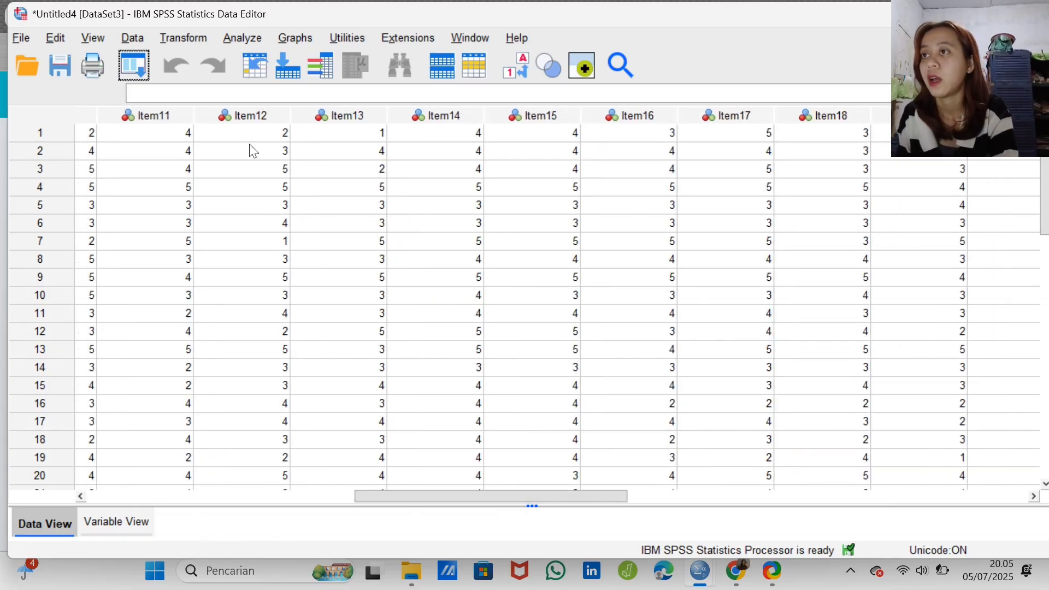
{"action": "left_click", "coordinate": [240, 39]}
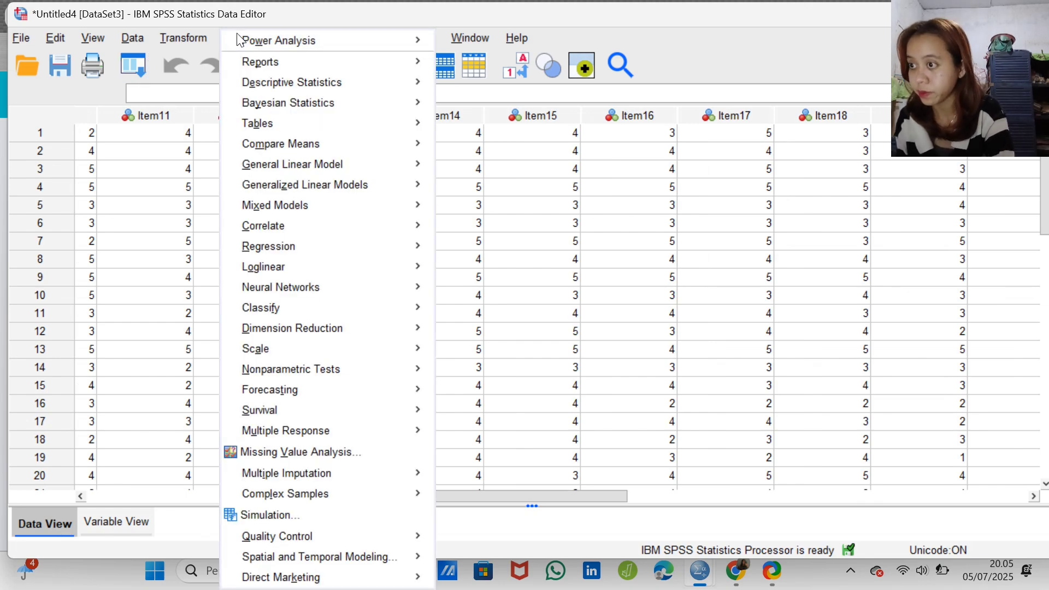
{"action": "mouse_move", "coordinate": [423, 81]}
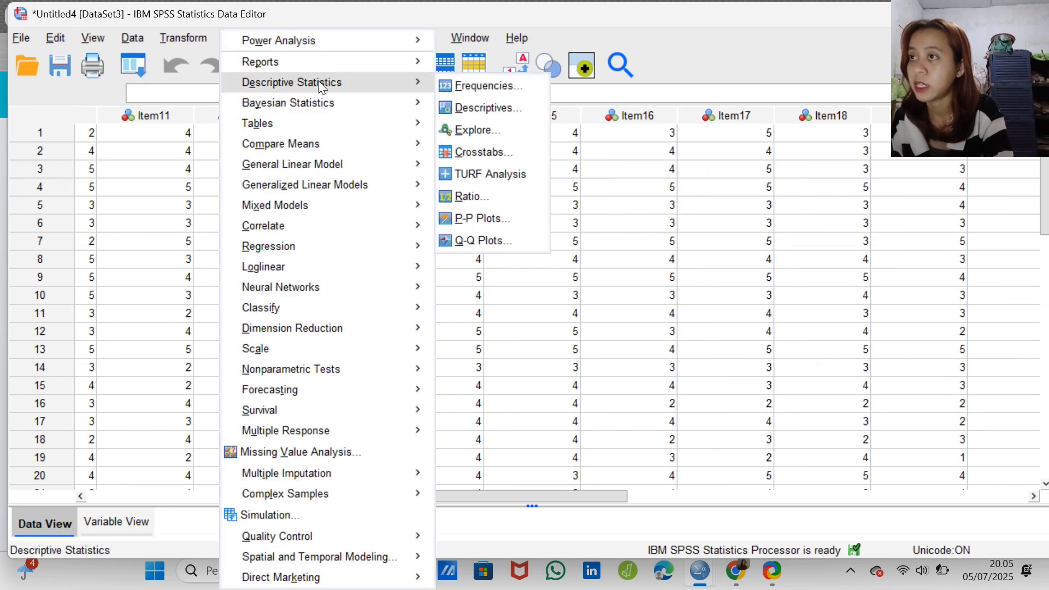
{"action": "left_click", "coordinate": [483, 107]}
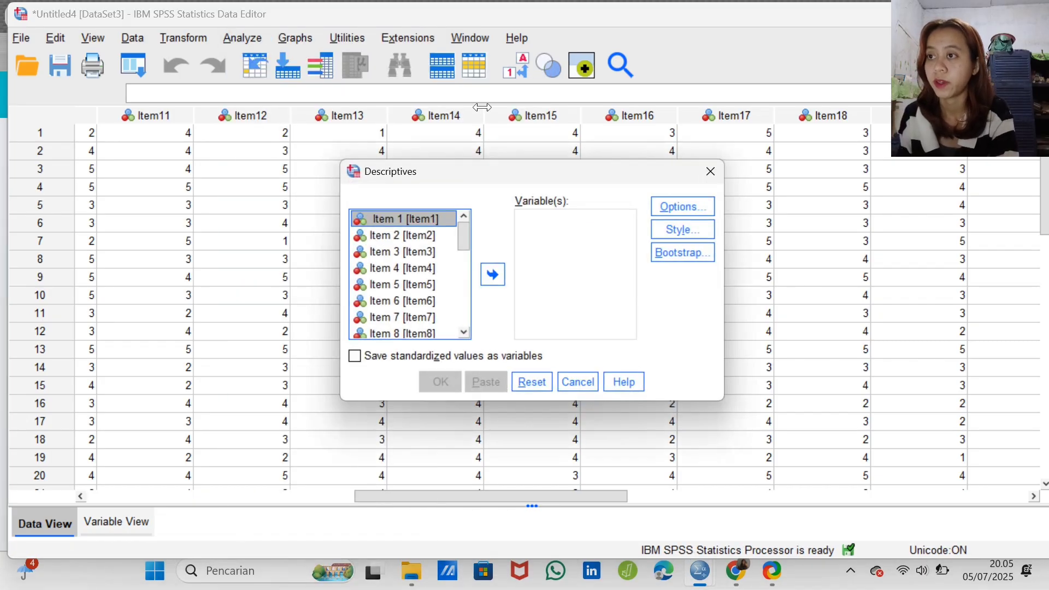
{"action": "scroll", "coordinate": [415, 235], "scroll_direction": "down", "scroll_amount": 7}
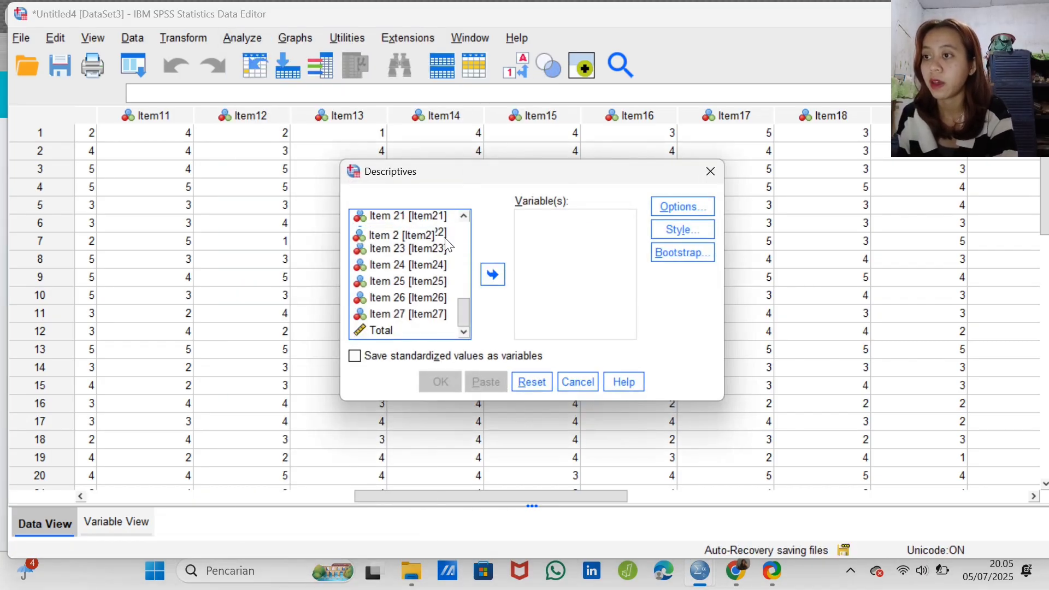
{"action": "left_click", "coordinate": [395, 325]}
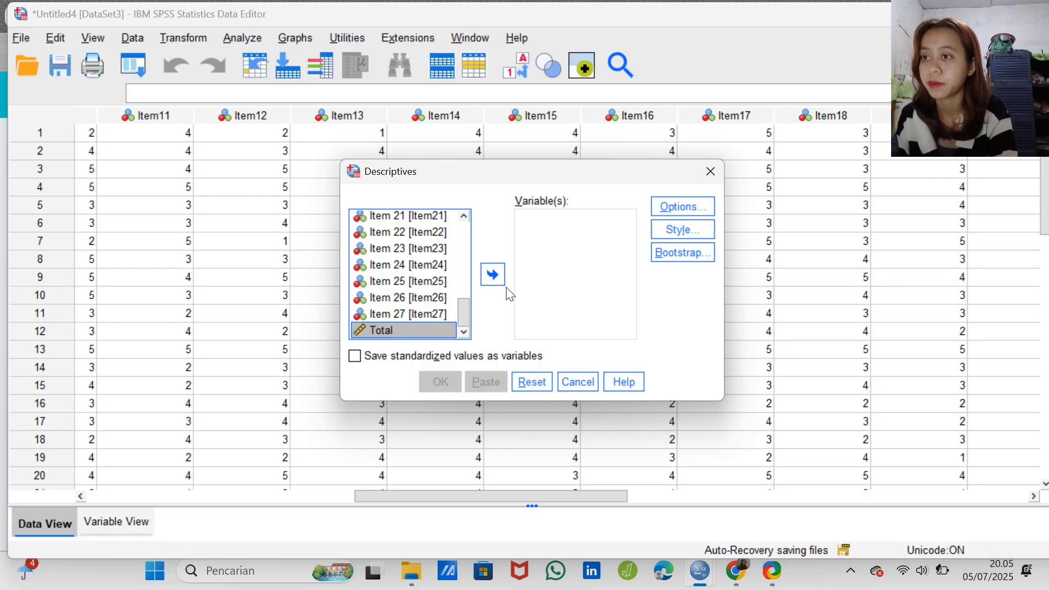
{"action": "left_click", "coordinate": [494, 275]}
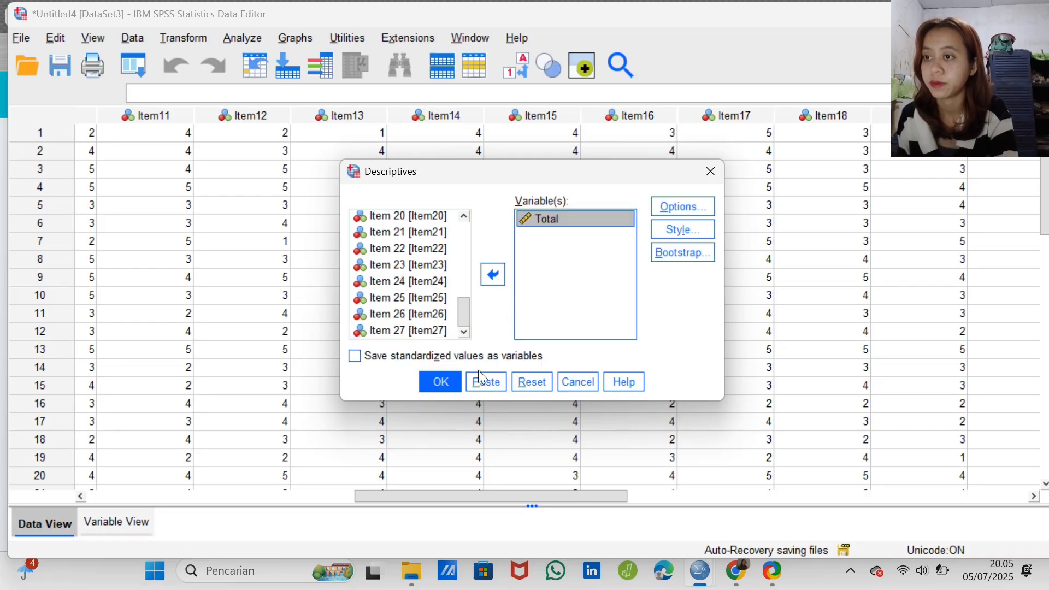
{"action": "left_click", "coordinate": [444, 387]}
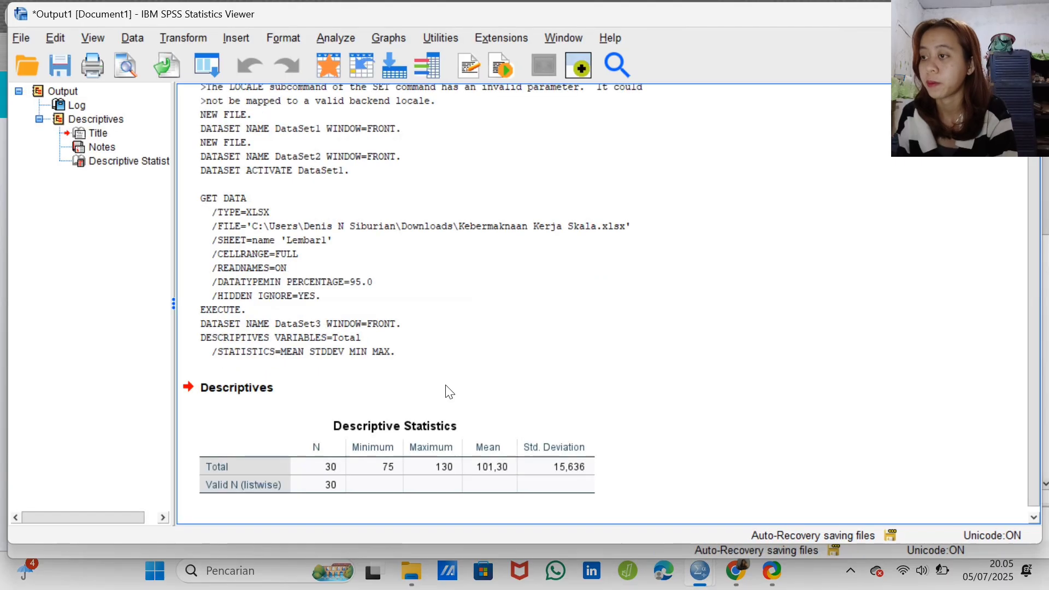
{"action": "left_click", "coordinate": [472, 455]}
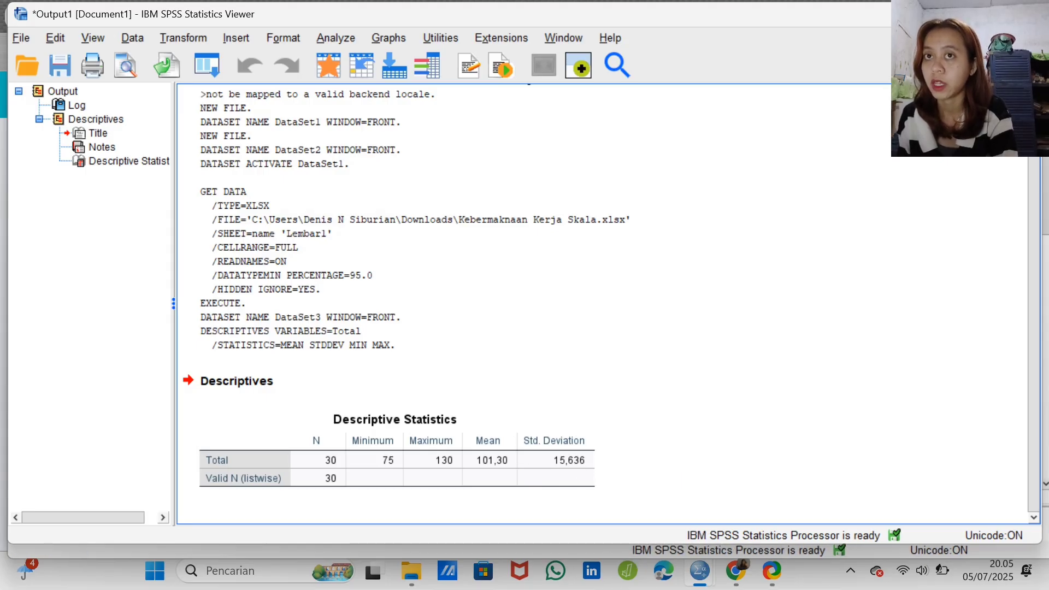
Step: Set up a Frequencies analysis from the data set and include the mean and median as central tendency statistics
{"action": "left_click", "coordinate": [949, 14]}
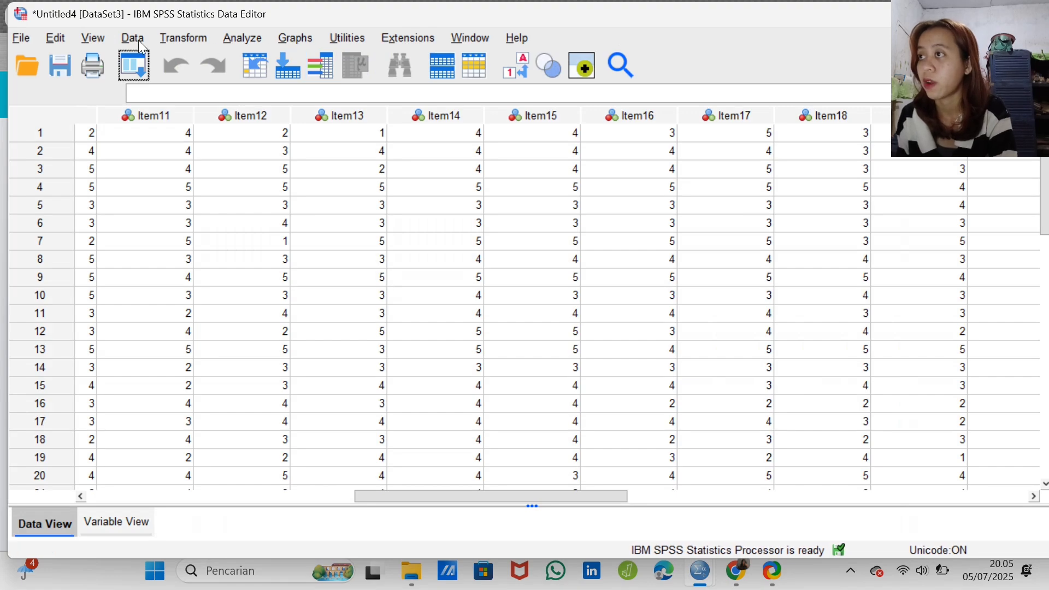
{"action": "left_click", "coordinate": [242, 38]}
{"action": "mouse_move", "coordinate": [309, 83]}
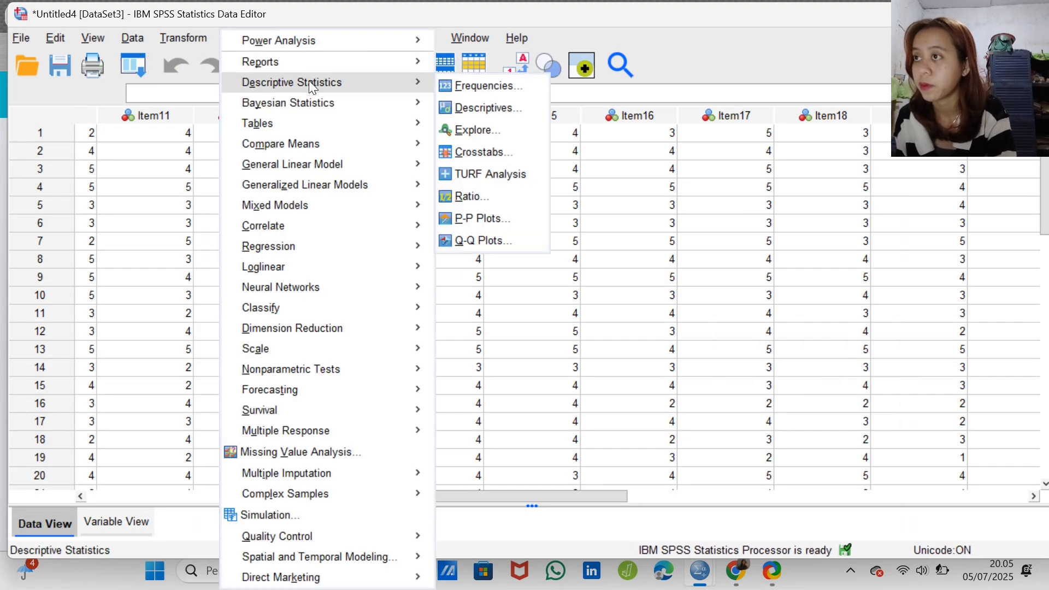
{"action": "left_click", "coordinate": [474, 86]}
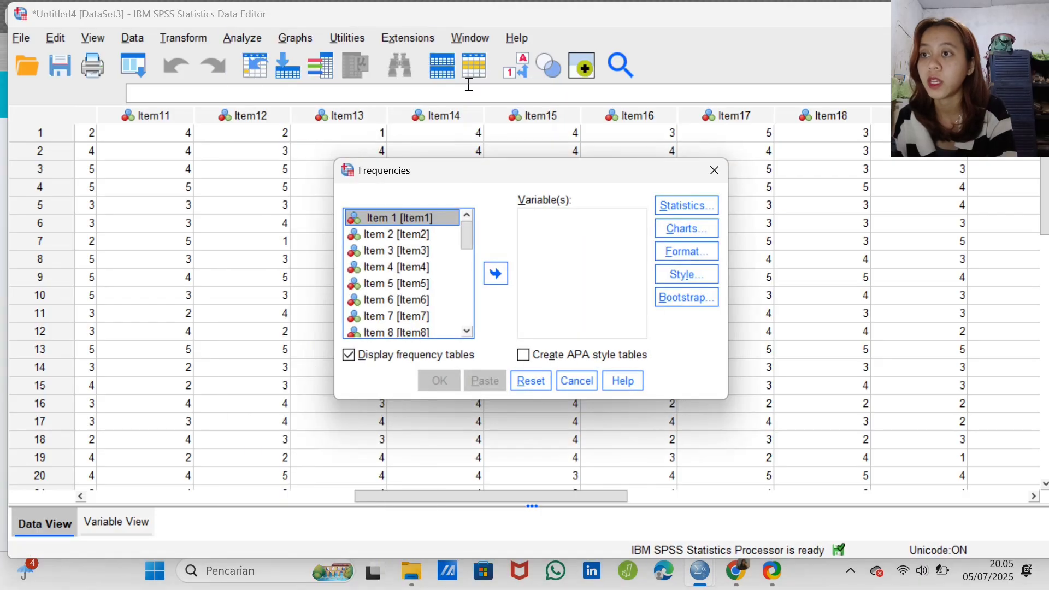
{"action": "left_click", "coordinate": [684, 205]}
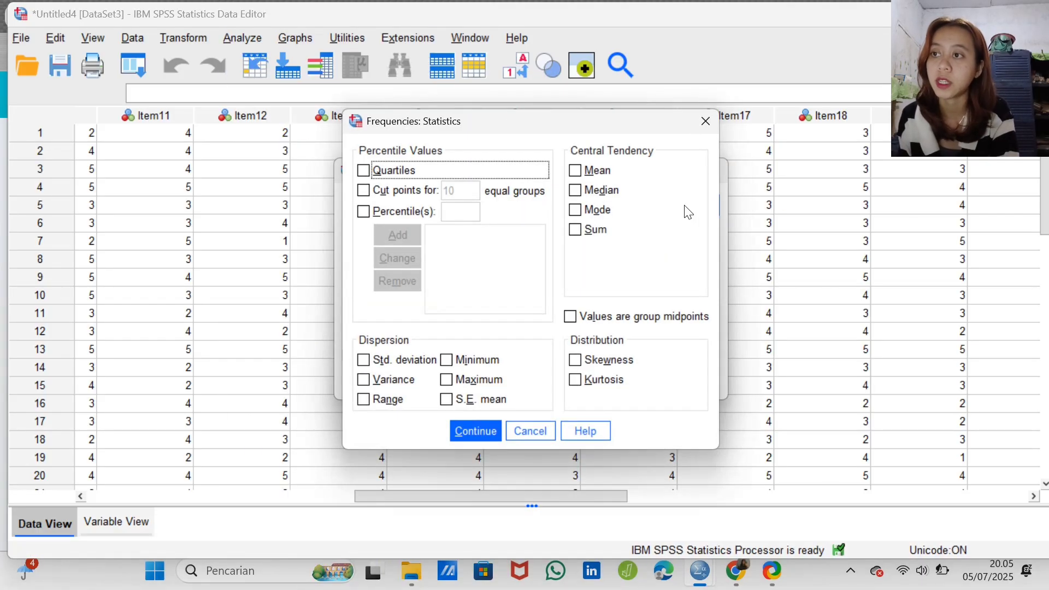
{"action": "left_click", "coordinate": [577, 173]}
{"action": "left_click", "coordinate": [576, 191]}
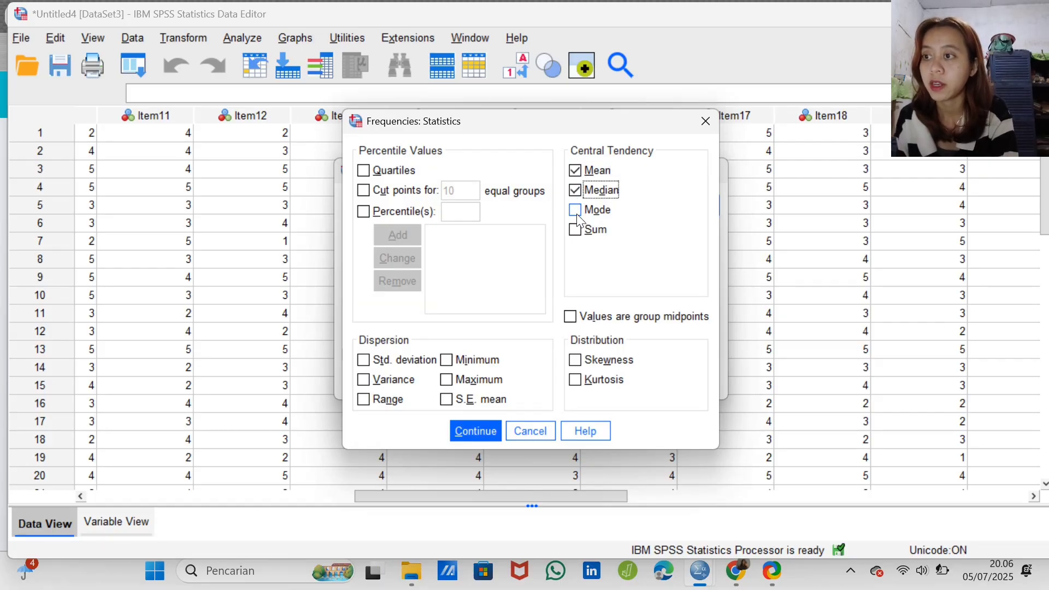
Step: Add standard deviation, range and maximum as dispersion statistics for the Frequencies analysis and accept the selection
{"action": "left_click", "coordinate": [365, 360]}
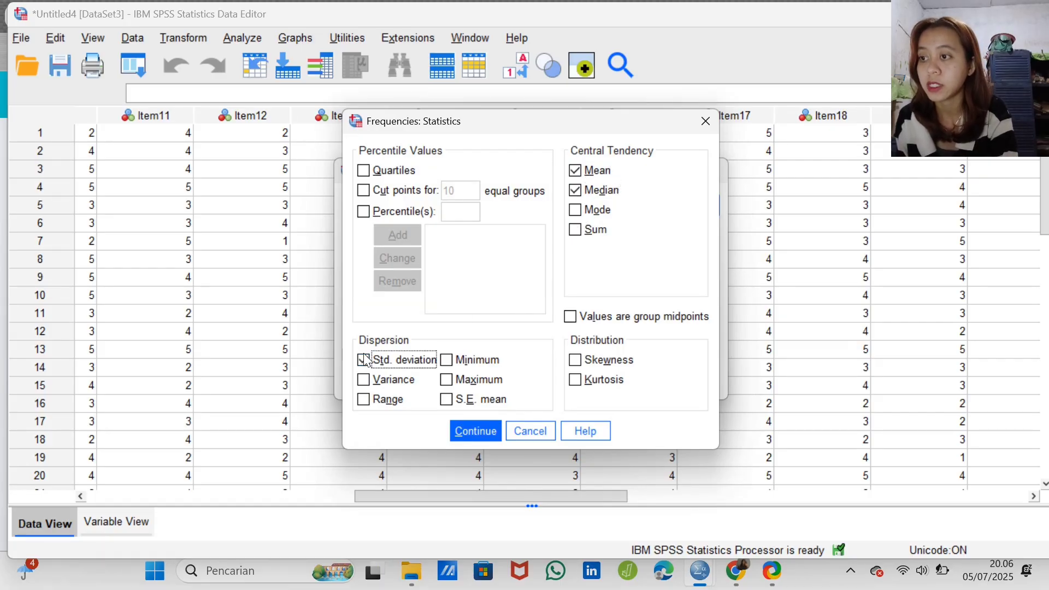
{"action": "left_click", "coordinate": [364, 400]}
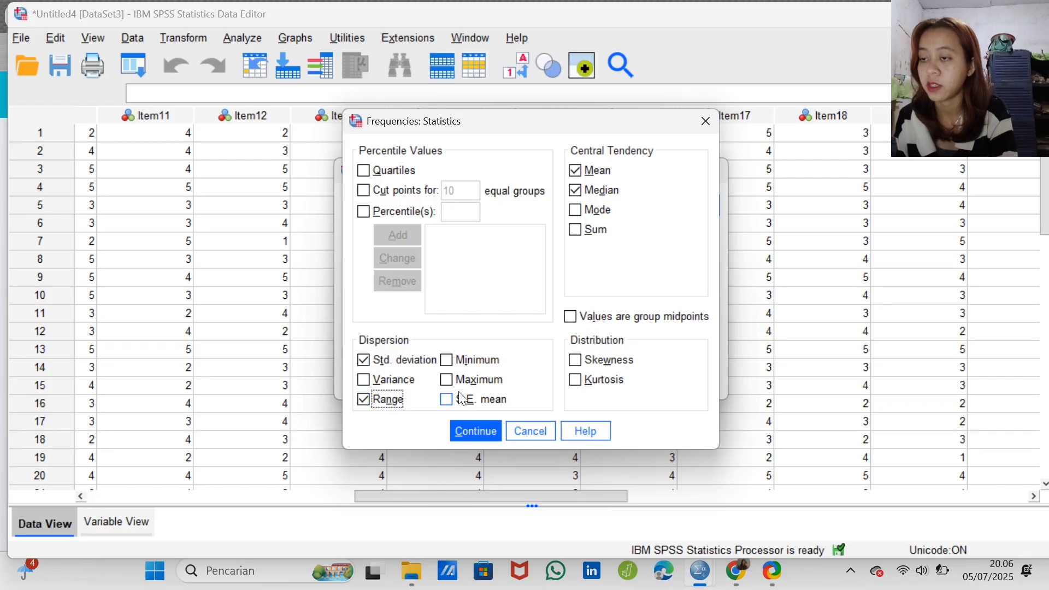
{"action": "left_click", "coordinate": [449, 361]}
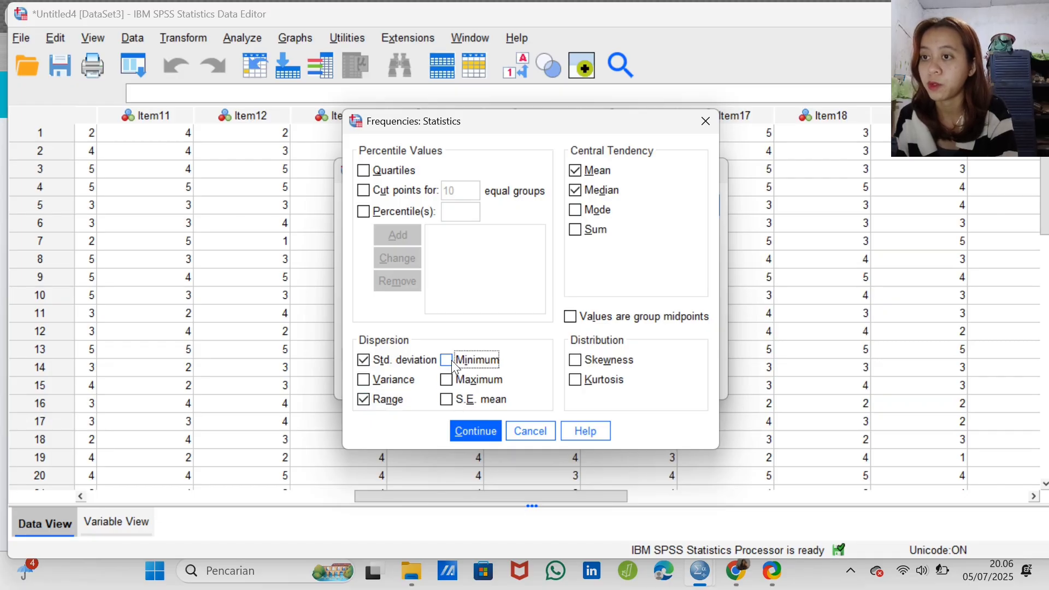
{"action": "left_click", "coordinate": [451, 382]}
{"action": "left_click", "coordinate": [451, 383]}
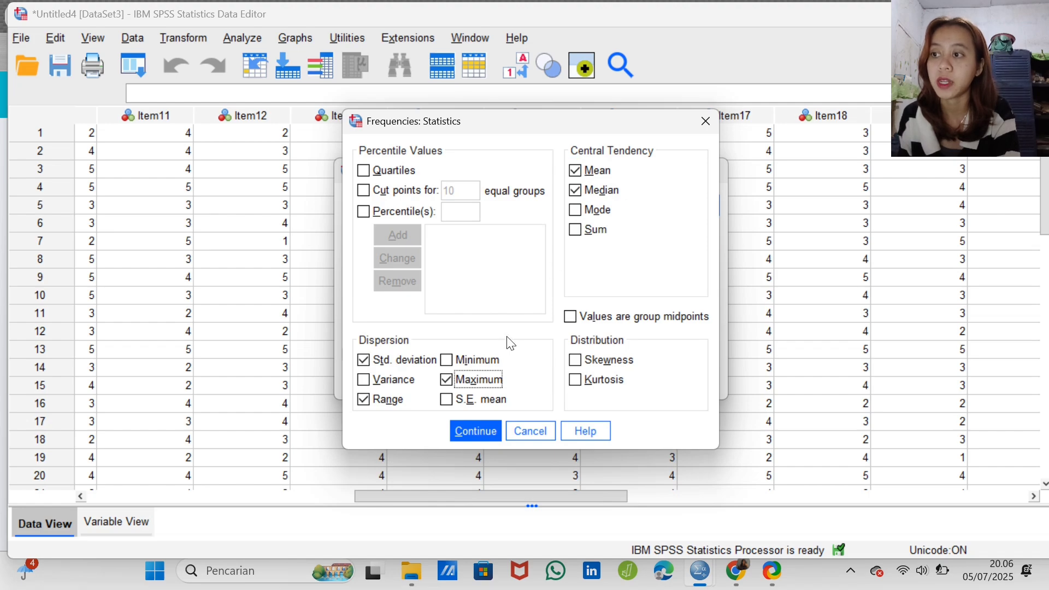
{"action": "left_click", "coordinate": [481, 432]}
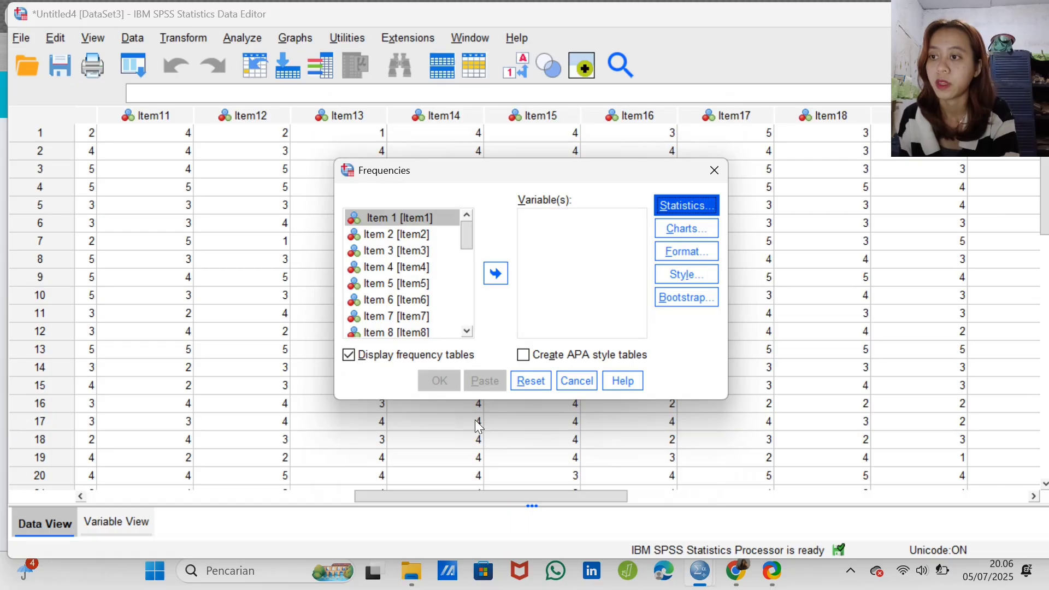
Step: Run the Frequencies analysis on the Total variable with frequency tables displayed
{"action": "left_click", "coordinate": [349, 356]}
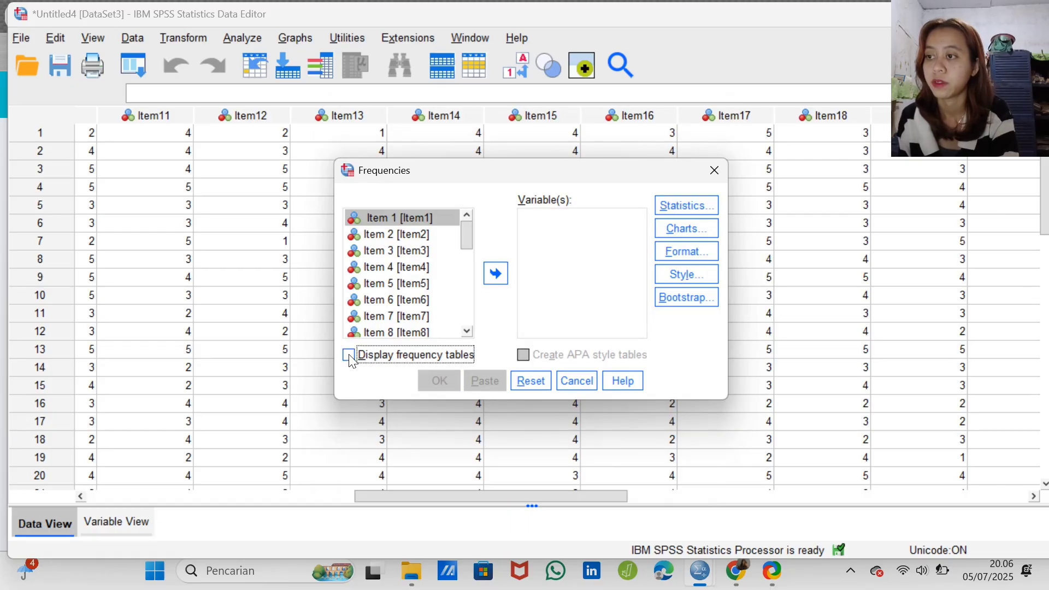
{"action": "left_click", "coordinate": [349, 355]}
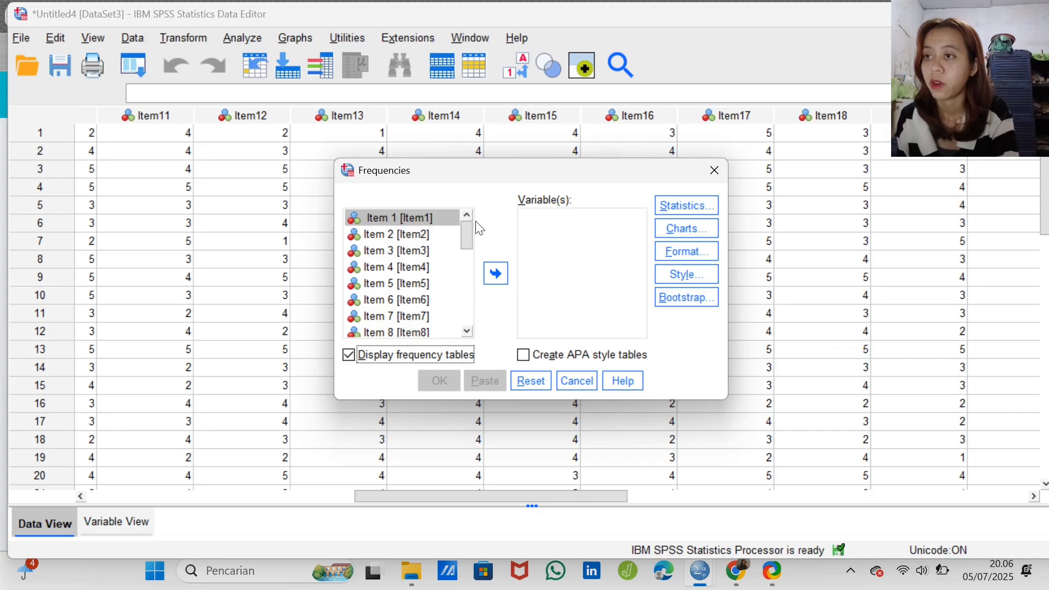
{"action": "left_click_drag", "start_coordinate": [468, 228], "coordinate": [467, 303]}
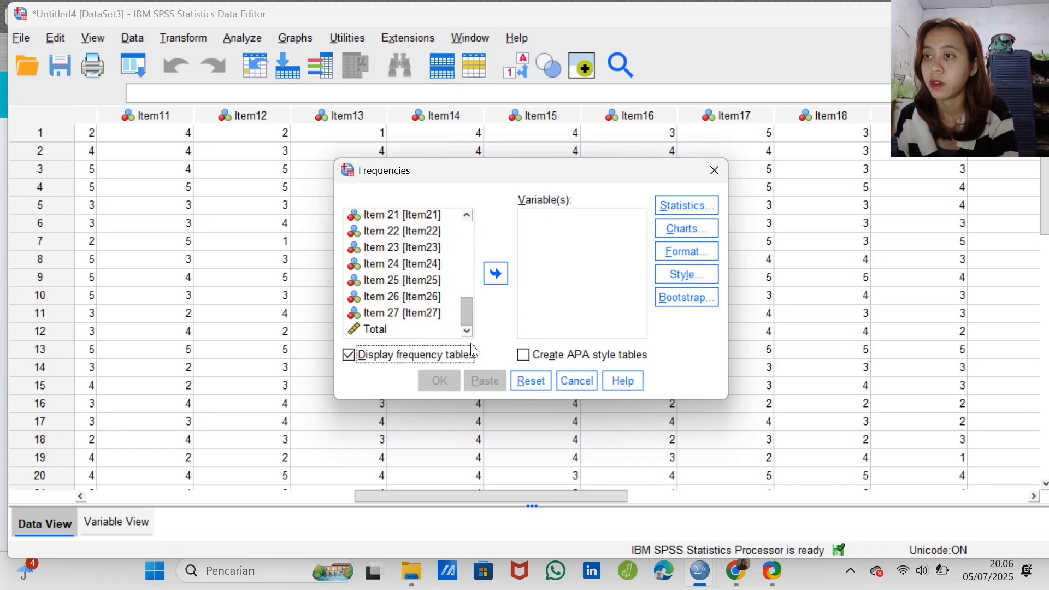
{"action": "left_click", "coordinate": [391, 328]}
{"action": "left_click", "coordinate": [495, 274]}
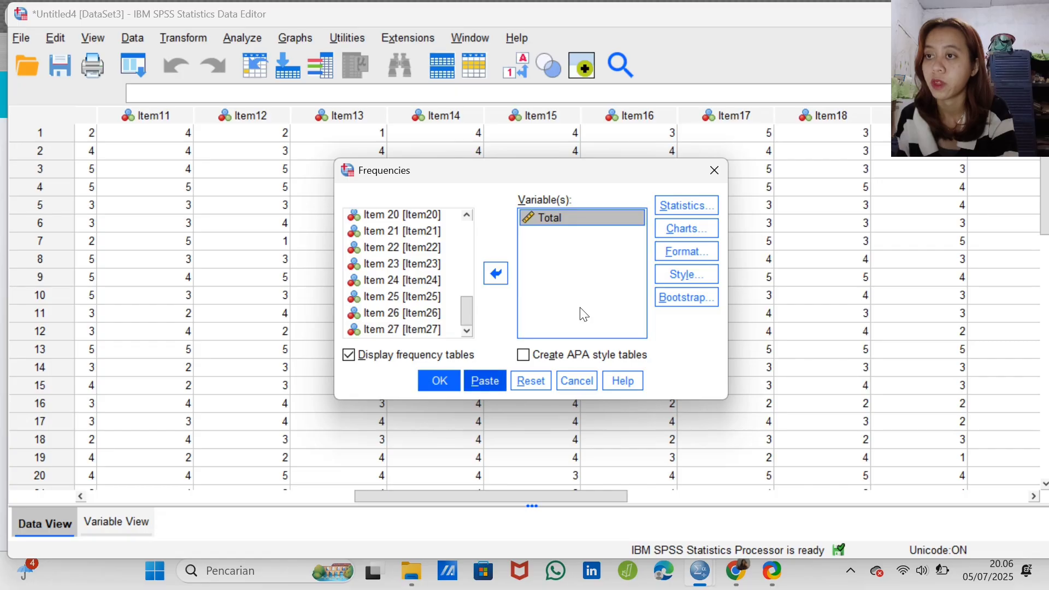
{"action": "left_click", "coordinate": [687, 206]}
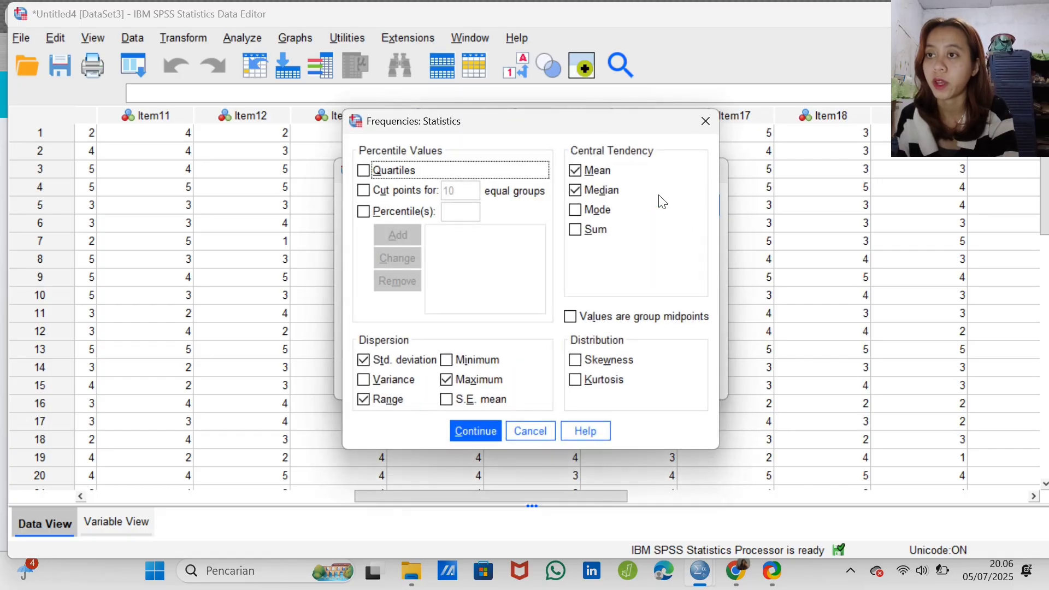
{"action": "left_click", "coordinate": [486, 434]}
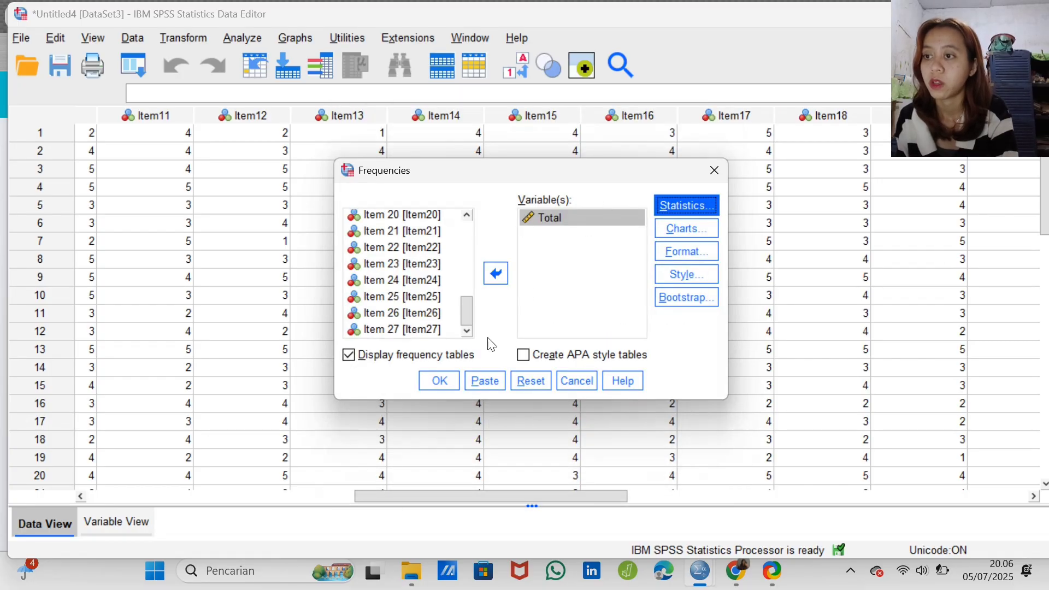
{"action": "left_click", "coordinate": [439, 381]}
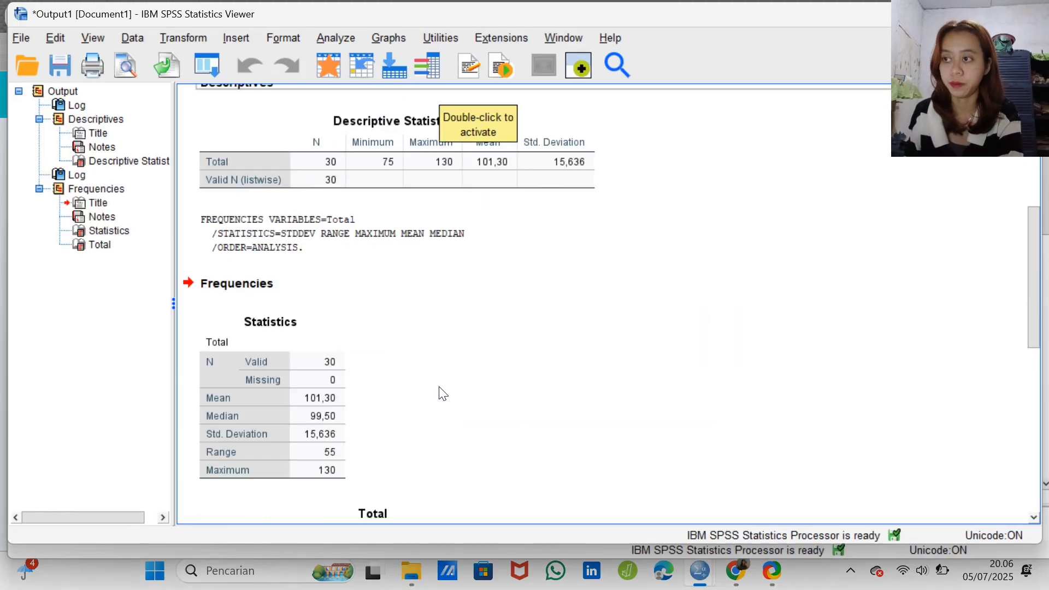
Step: Examine the Statistics table and the frequency table for Total in the output
{"action": "scroll", "coordinate": [442, 393], "scroll_direction": "down", "scroll_amount": 5}
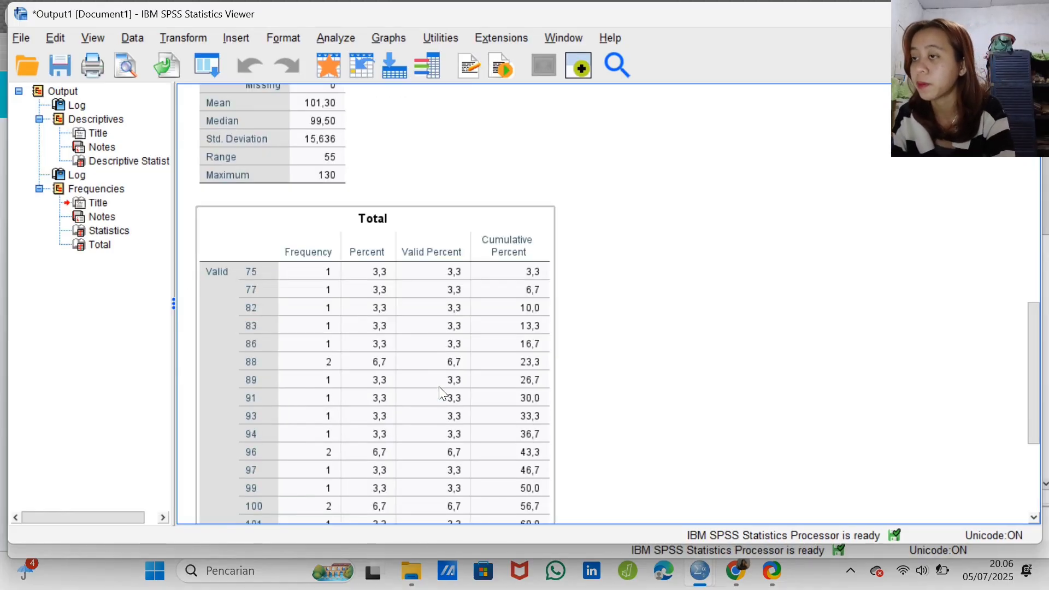
{"action": "scroll", "coordinate": [439, 386], "scroll_direction": "up", "scroll_amount": 2}
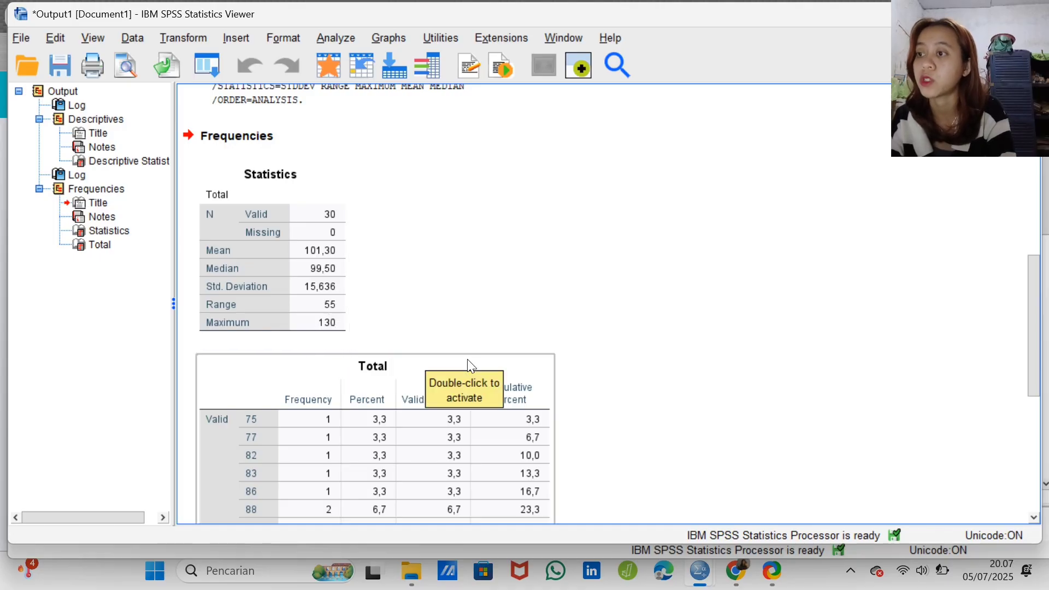
{"action": "scroll", "coordinate": [468, 363], "scroll_direction": "down", "scroll_amount": 5}
{"action": "scroll", "coordinate": [470, 363], "scroll_direction": "up", "scroll_amount": 5}
{"action": "scroll", "coordinate": [470, 362], "scroll_direction": "up", "scroll_amount": 1}
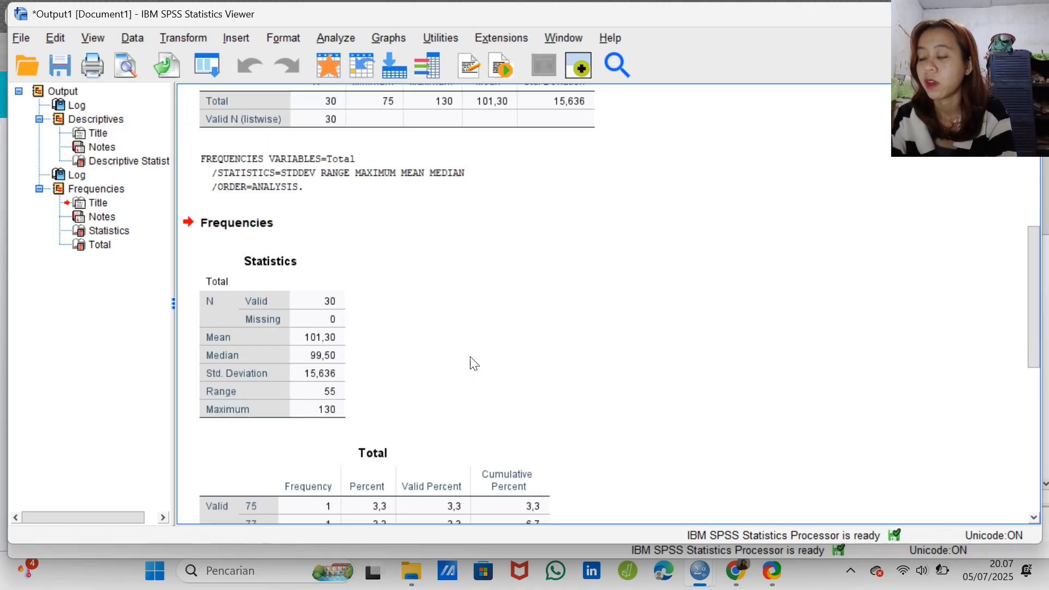
{"action": "scroll", "coordinate": [469, 363], "scroll_direction": "down", "scroll_amount": 6}
{"action": "scroll", "coordinate": [470, 362], "scroll_direction": "up", "scroll_amount": 5}
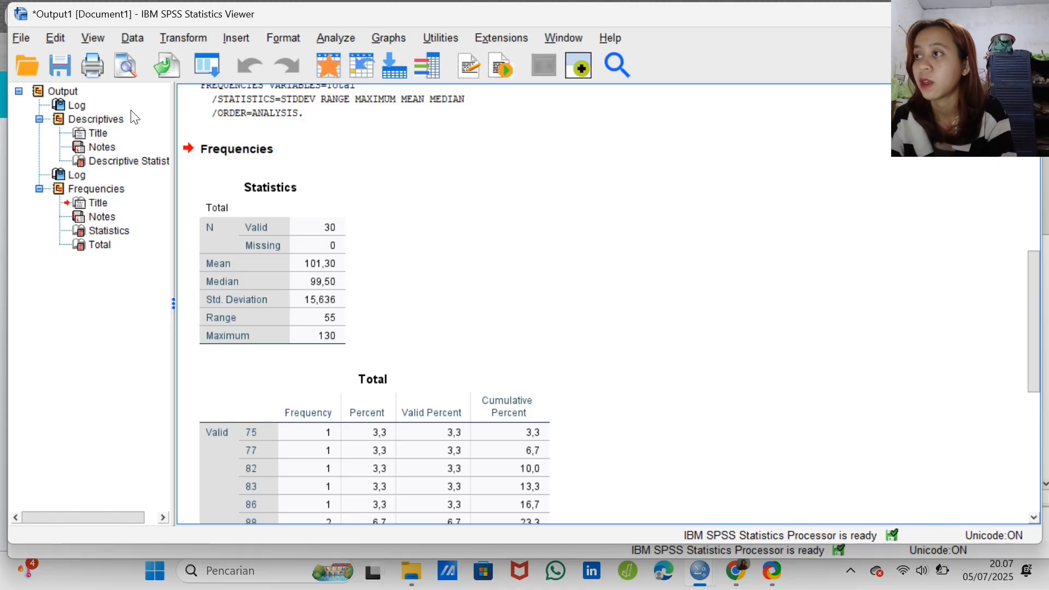
Step: Run a two-tailed Pearson bivariate correlation on Item 1 through Item 27 and Total, with significant correlations flagged
{"action": "left_click", "coordinate": [333, 39]}
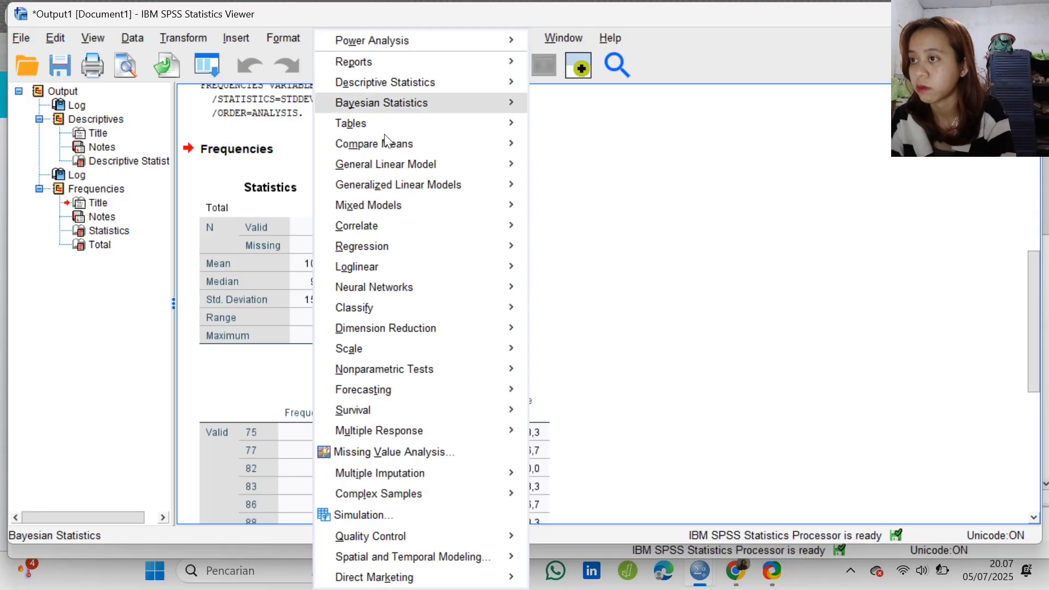
{"action": "mouse_move", "coordinate": [403, 224]}
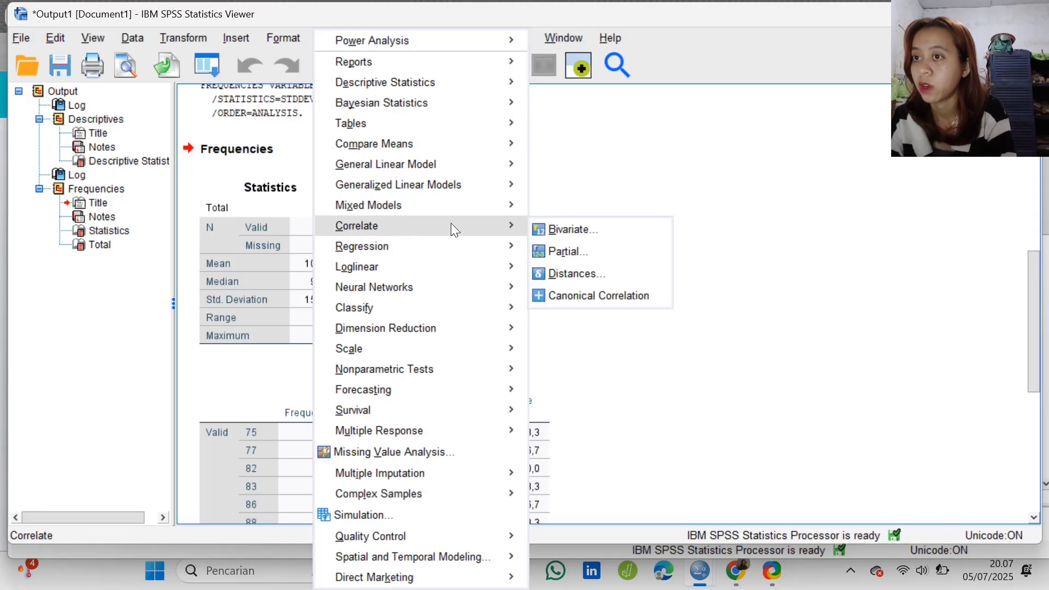
{"action": "left_click", "coordinate": [579, 229]}
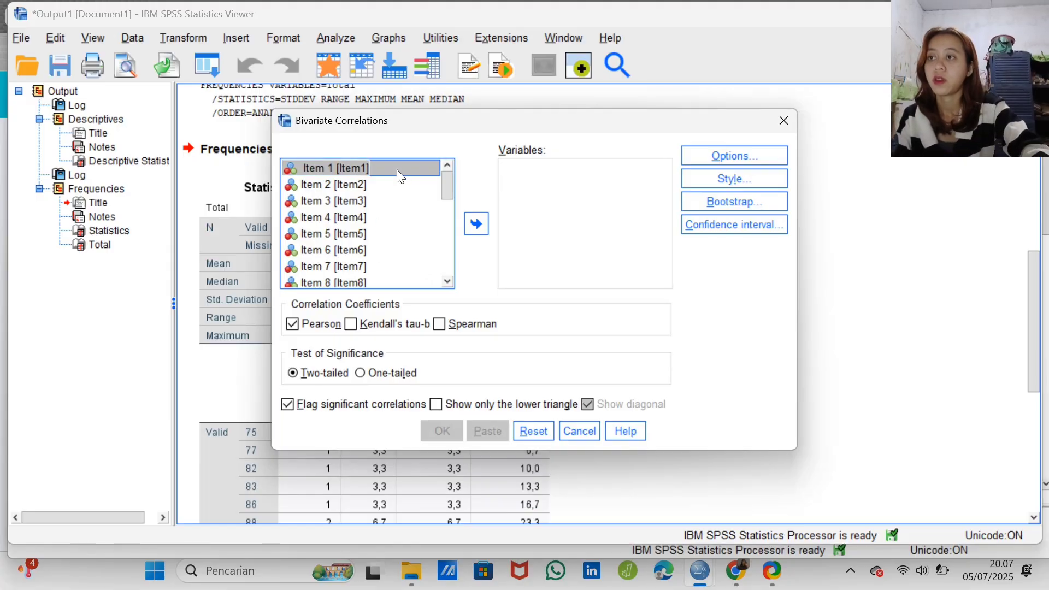
{"action": "key", "text": "shift+Down"}
{"action": "key", "text": "shift+Down"}
{"action": "key", "text": "shift+Down"}
{"action": "key", "text": "shift+Down"}
{"action": "key", "text": "shift+Down"}
{"action": "key", "text": "shift+Down"}
{"action": "key", "text": "shift+Down"}
{"action": "key", "text": "shift+Down"}
{"action": "key", "text": "shift+Down"}
{"action": "key", "text": "shift+Down"}
{"action": "key", "text": "shift+Down"}
{"action": "key", "text": "shift+Down"}
{"action": "key", "text": "shift+Down"}
{"action": "key", "text": "shift+Down"}
{"action": "key", "text": "shift+Down"}
{"action": "key", "text": "shift+Down"}
{"action": "key", "text": "shift+Down"}
{"action": "key", "text": "shift+Down"}
{"action": "key", "text": "shift+Down"}
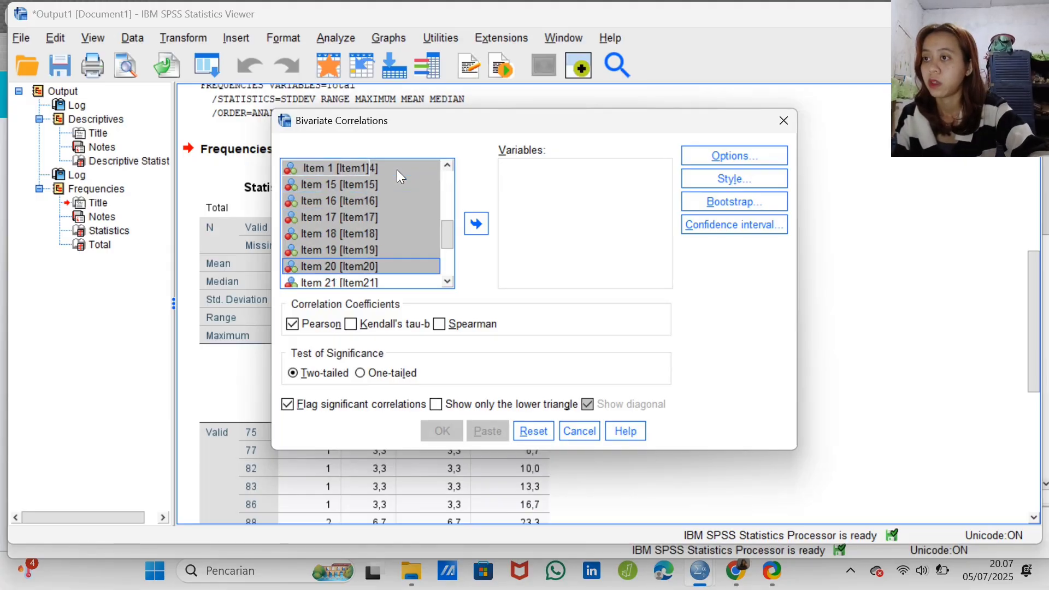
{"action": "key", "text": "shift+Down"}
{"action": "key", "text": "shift+Down"}
{"action": "key", "text": "shift+Down"}
{"action": "key", "text": "shift+Down"}
{"action": "key", "text": "shift+Down"}
{"action": "key", "text": "shift+Down"}
{"action": "key", "text": "shift+Down"}
{"action": "key", "text": "shift+Down"}
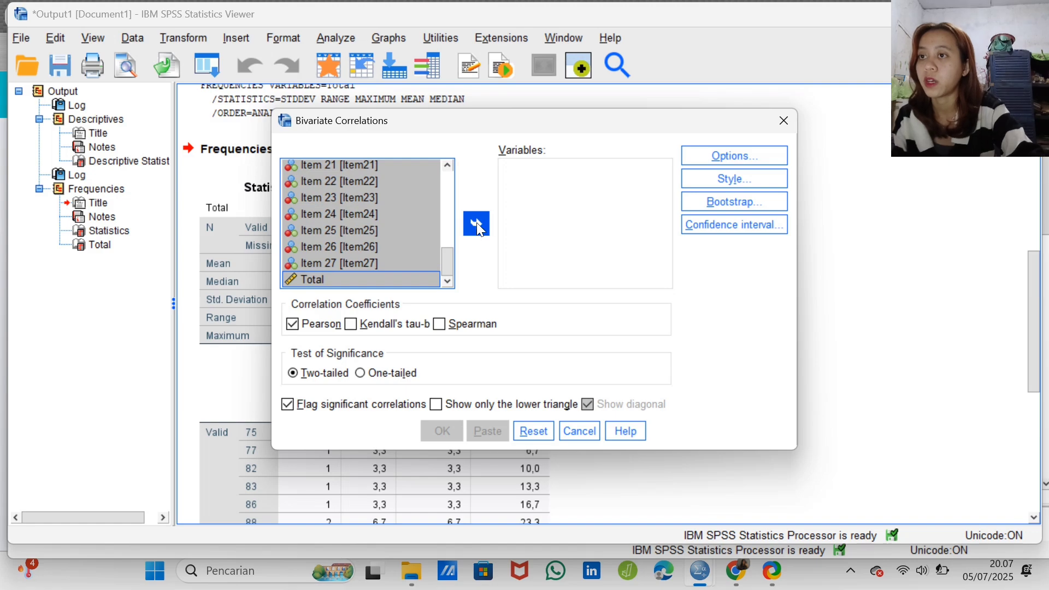
{"action": "left_click", "coordinate": [476, 224]}
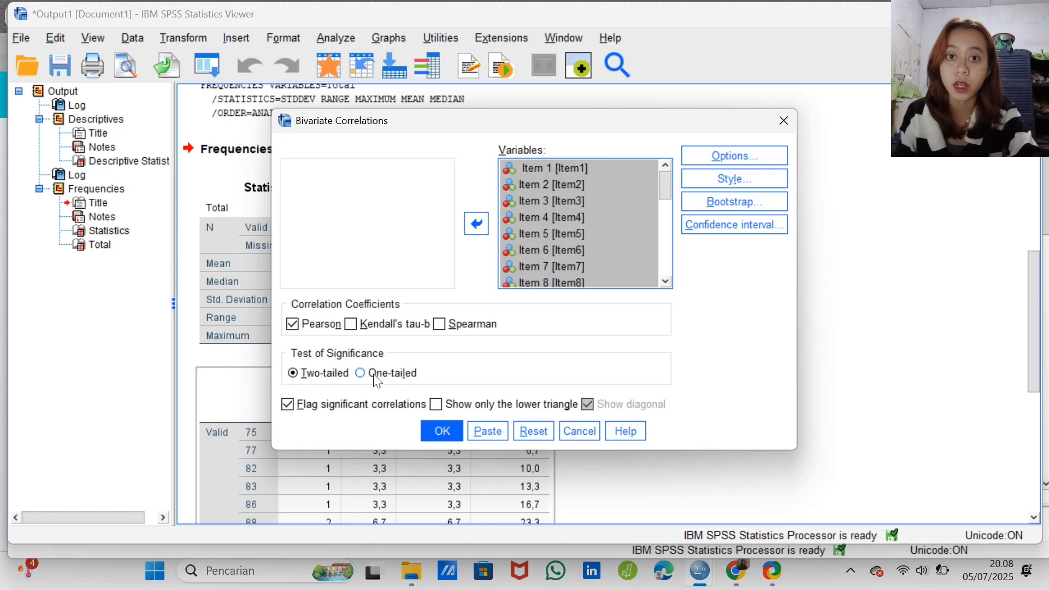
{"action": "left_click", "coordinate": [440, 428]}
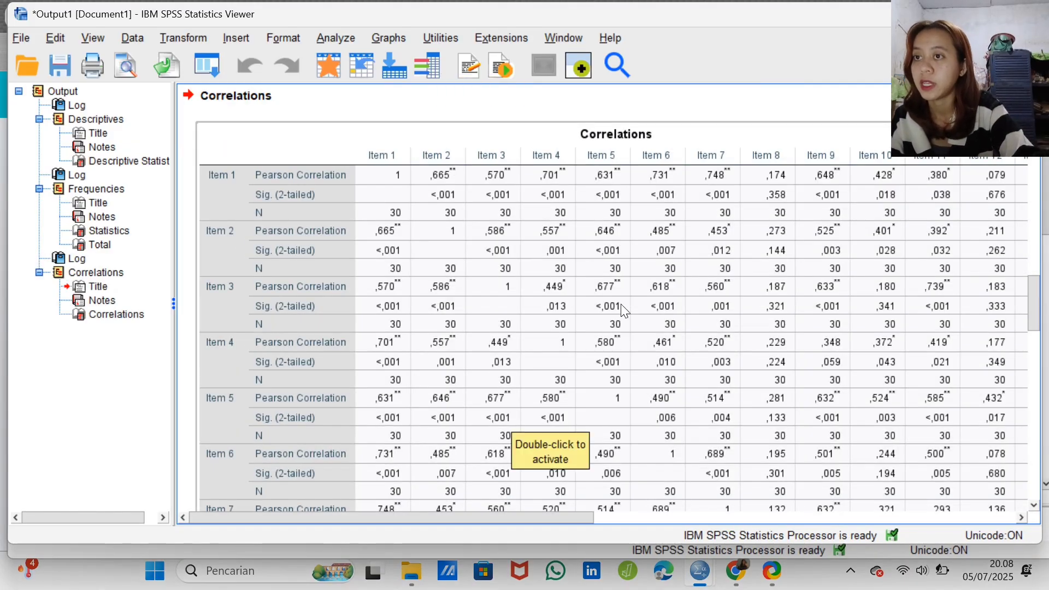
Step: Examine the Correlations table across all items, especially each item's correlation and significance in the Total row
{"action": "scroll", "coordinate": [530, 280], "scroll_direction": "down", "scroll_amount": 2}
{"action": "scroll", "coordinate": [530, 279], "scroll_direction": "down", "scroll_amount": 5}
{"action": "scroll", "coordinate": [529, 279], "scroll_direction": "down", "scroll_amount": 15}
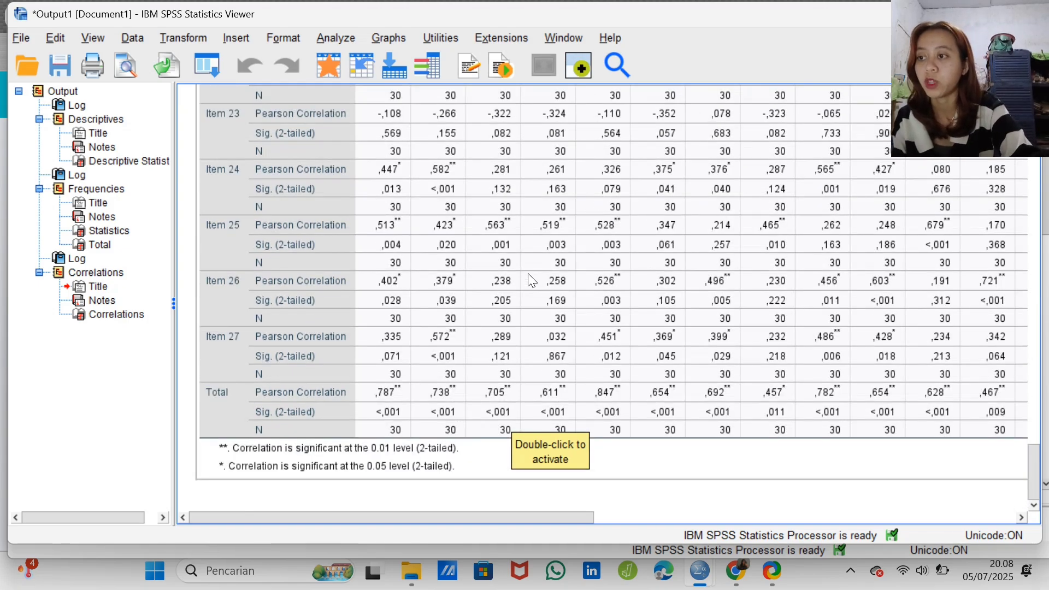
{"action": "scroll", "coordinate": [528, 280], "scroll_direction": "up", "scroll_amount": 20}
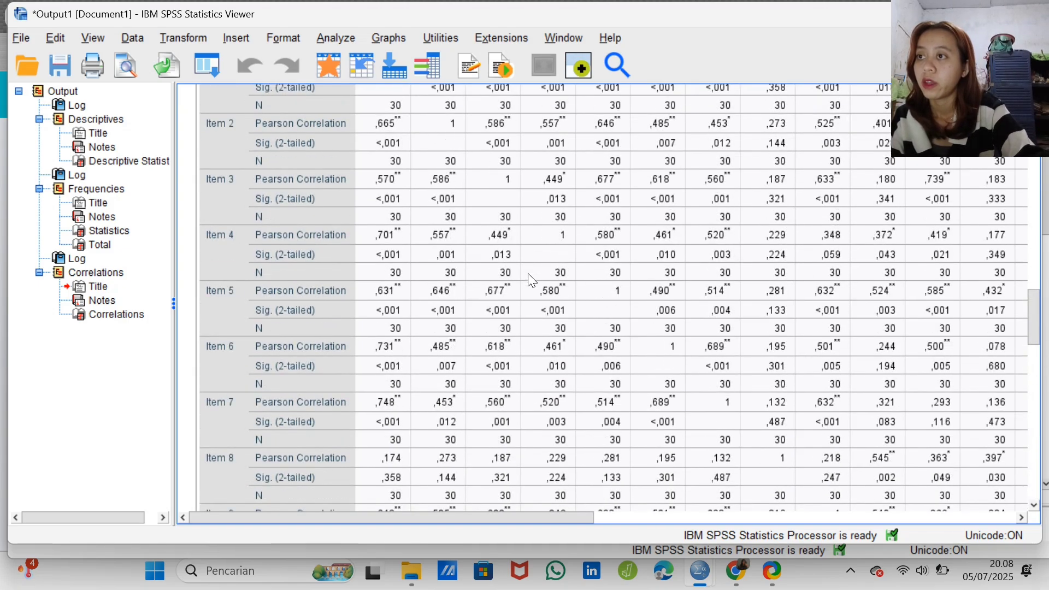
{"action": "scroll", "coordinate": [528, 280], "scroll_direction": "up", "scroll_amount": 5}
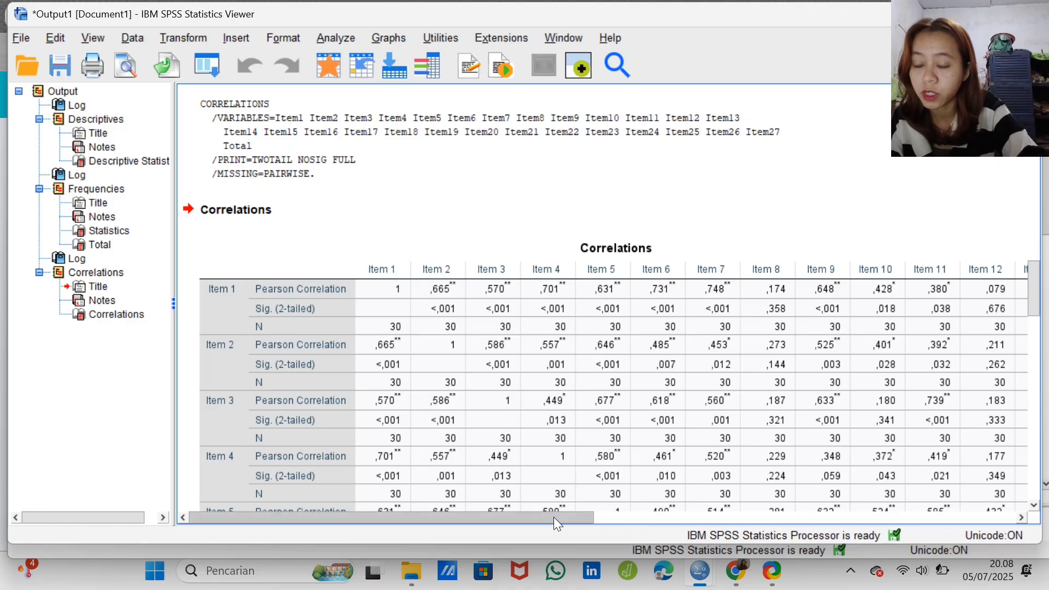
{"action": "left_click_drag", "start_coordinate": [553, 517], "coordinate": [736, 520]}
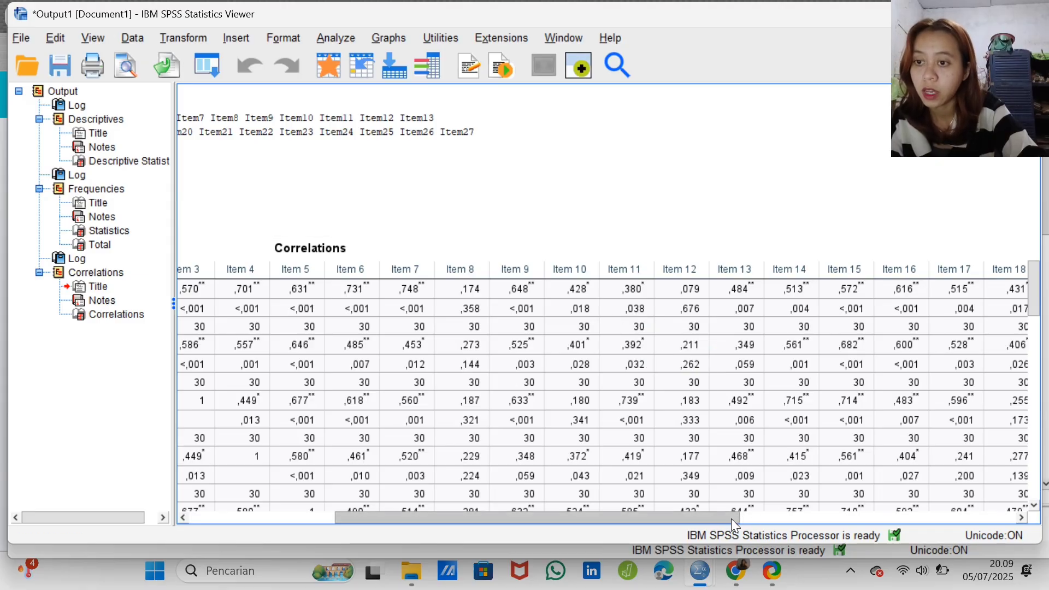
{"action": "left_click_drag", "start_coordinate": [730, 517], "coordinate": [557, 527]}
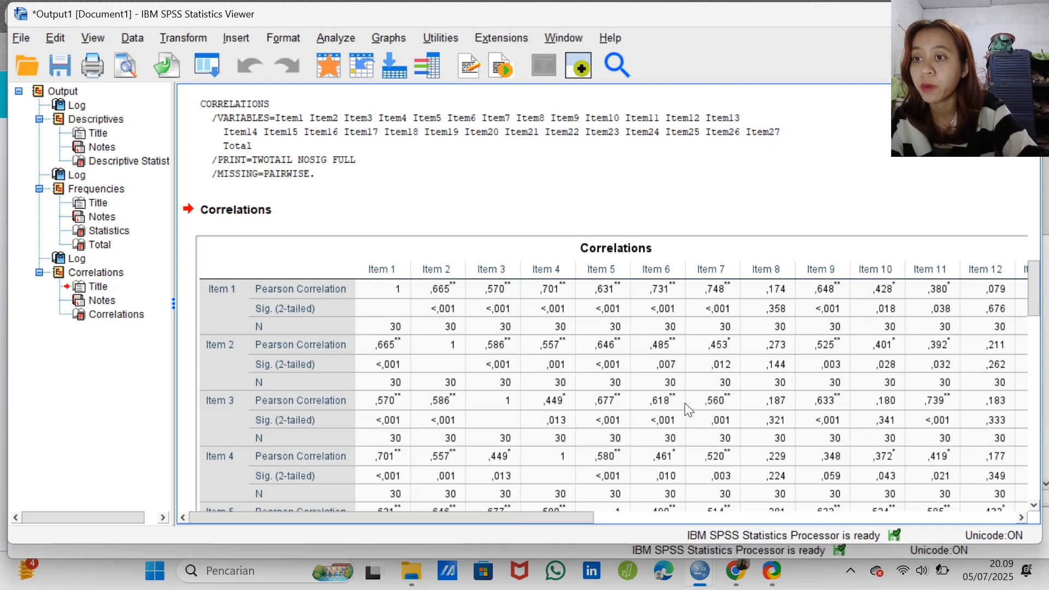
{"action": "scroll", "coordinate": [684, 403], "scroll_direction": "down", "scroll_amount": 10}
{"action": "scroll", "coordinate": [684, 402], "scroll_direction": "down", "scroll_amount": 15}
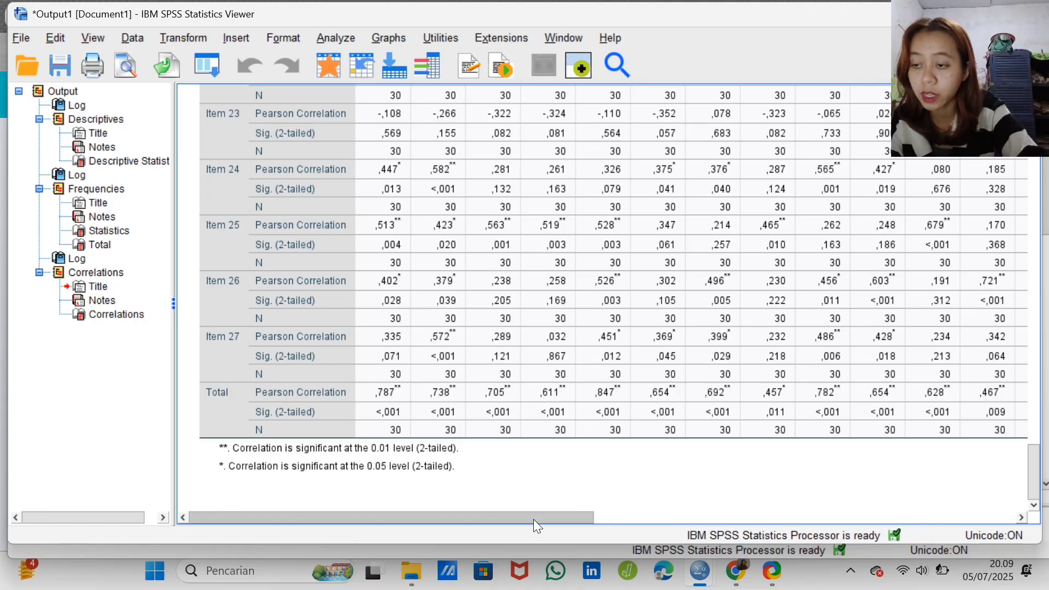
{"action": "left_click_drag", "start_coordinate": [530, 519], "coordinate": [1013, 523]}
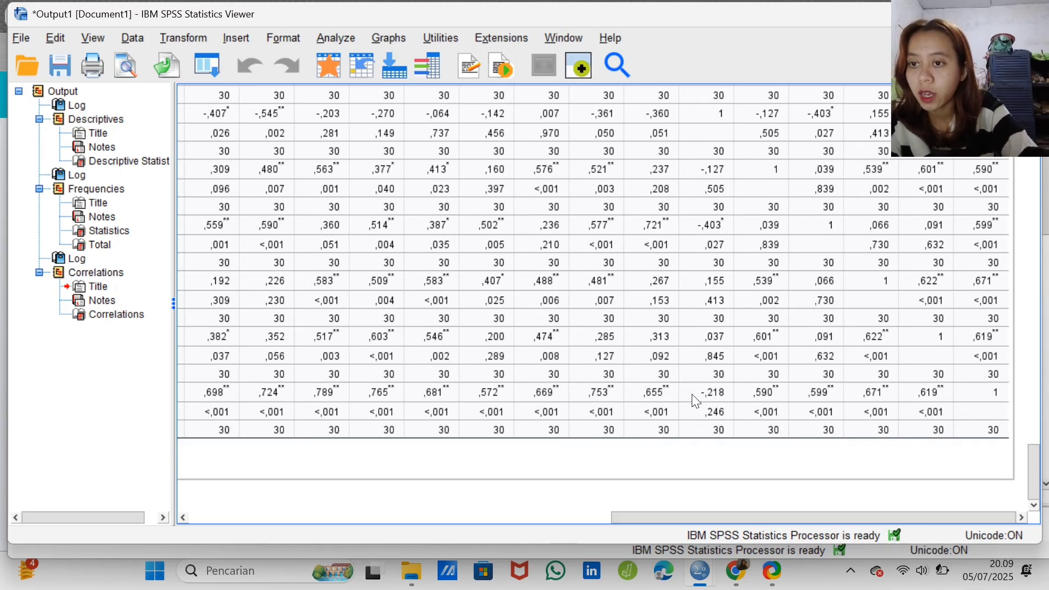
{"action": "scroll", "coordinate": [708, 382], "scroll_direction": "up", "scroll_amount": 8}
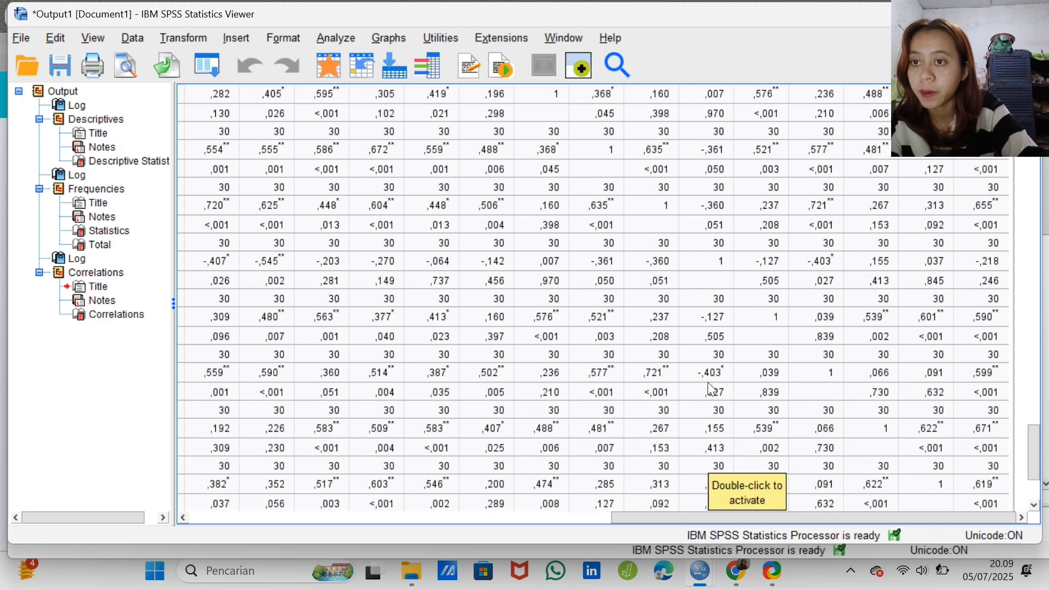
{"action": "scroll", "coordinate": [708, 384], "scroll_direction": "up", "scroll_amount": 8}
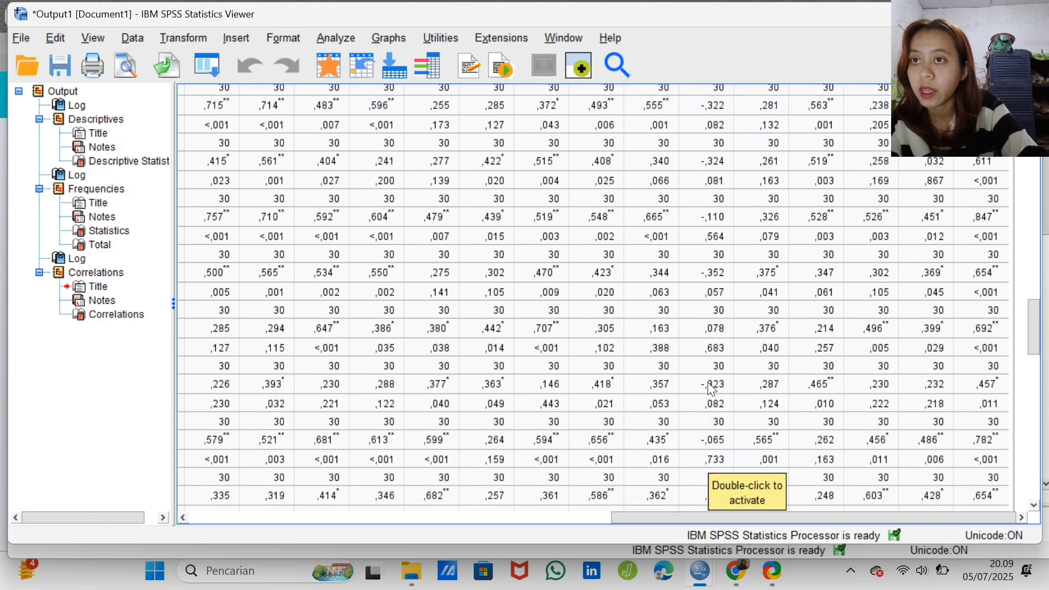
{"action": "scroll", "coordinate": [707, 382], "scroll_direction": "down", "scroll_amount": 10}
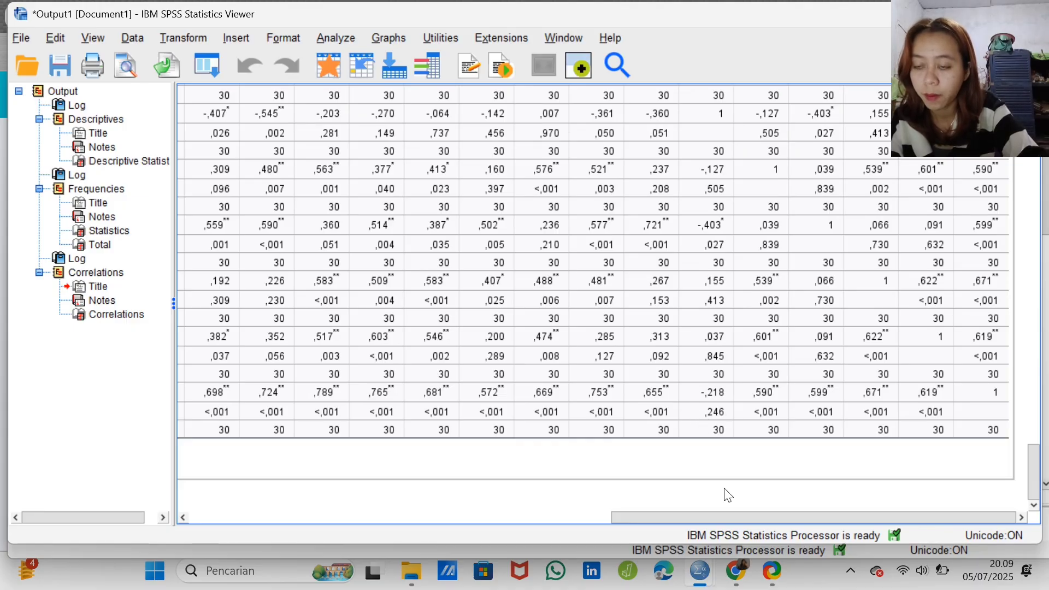
{"action": "left_click_drag", "start_coordinate": [730, 520], "coordinate": [745, 556]}
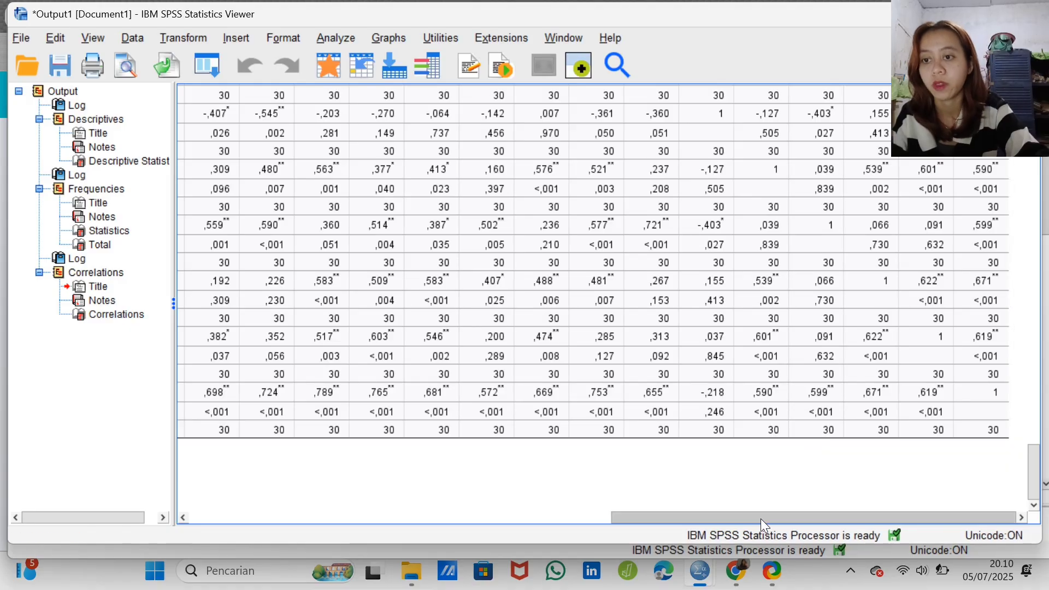
{"action": "left_click_drag", "start_coordinate": [760, 520], "coordinate": [588, 521]}
{"action": "left_click_drag", "start_coordinate": [530, 536], "coordinate": [356, 523]}
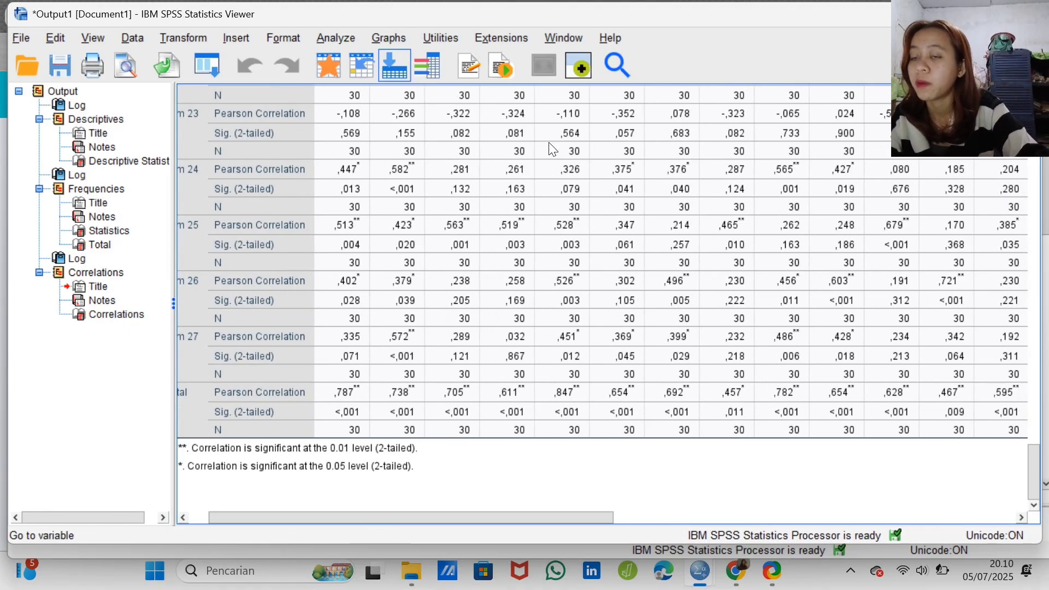
Step: Set up a Reliability Analysis with Item 1 through Item 27 as the items, leaving out Total
{"action": "left_click", "coordinate": [337, 38]}
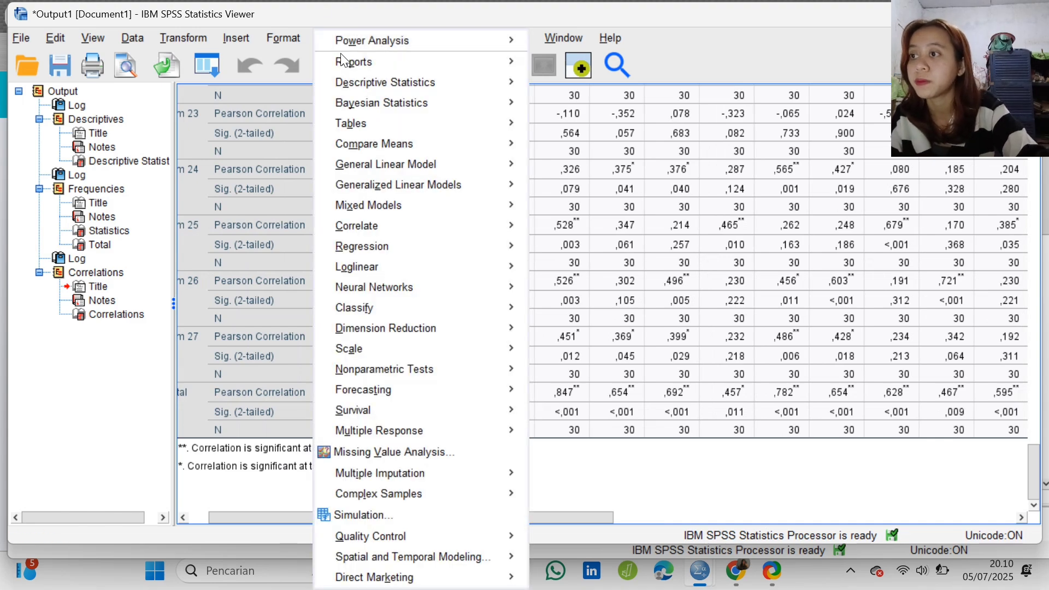
{"action": "mouse_move", "coordinate": [394, 254]}
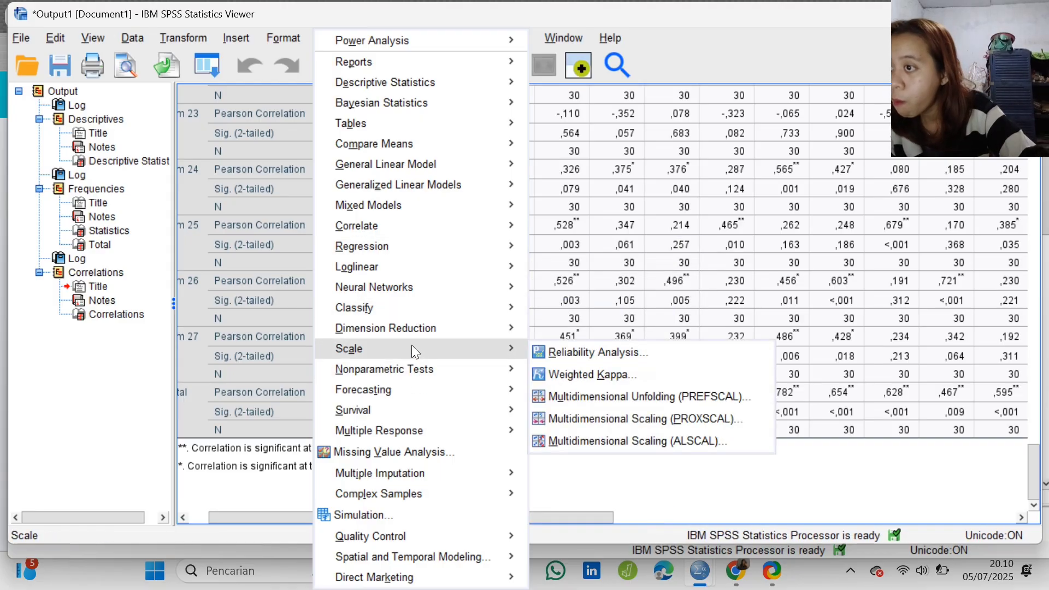
{"action": "mouse_move", "coordinate": [394, 313]}
{"action": "mouse_move", "coordinate": [395, 344]}
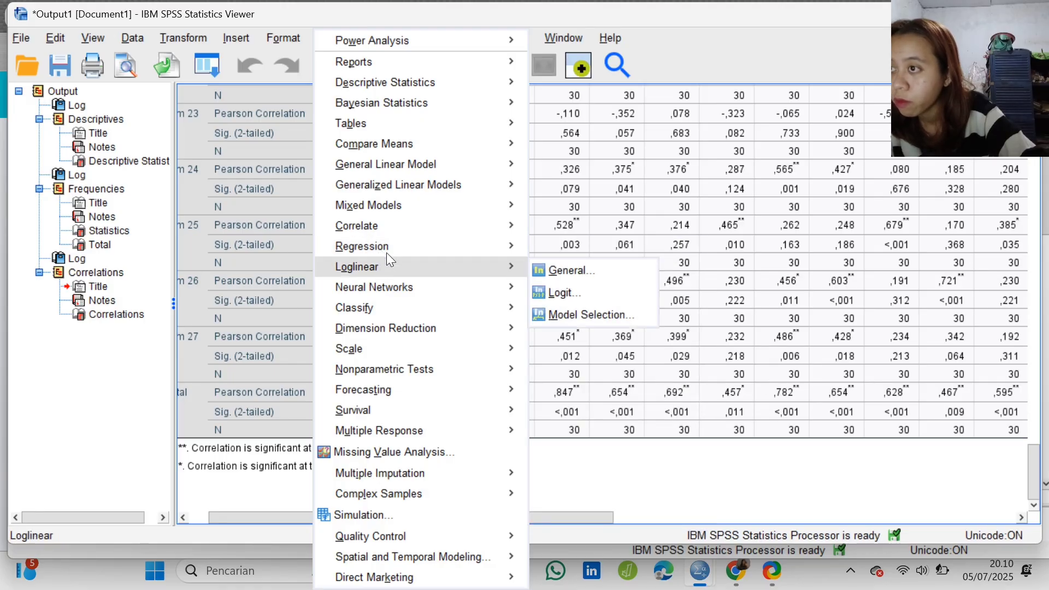
{"action": "mouse_move", "coordinate": [381, 229]}
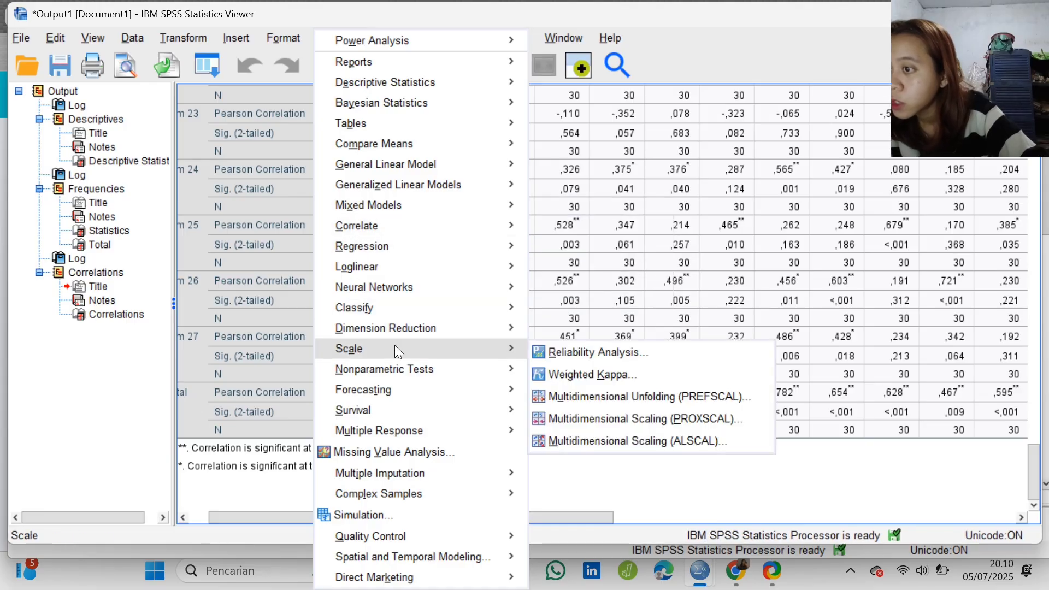
{"action": "mouse_move", "coordinate": [406, 402]}
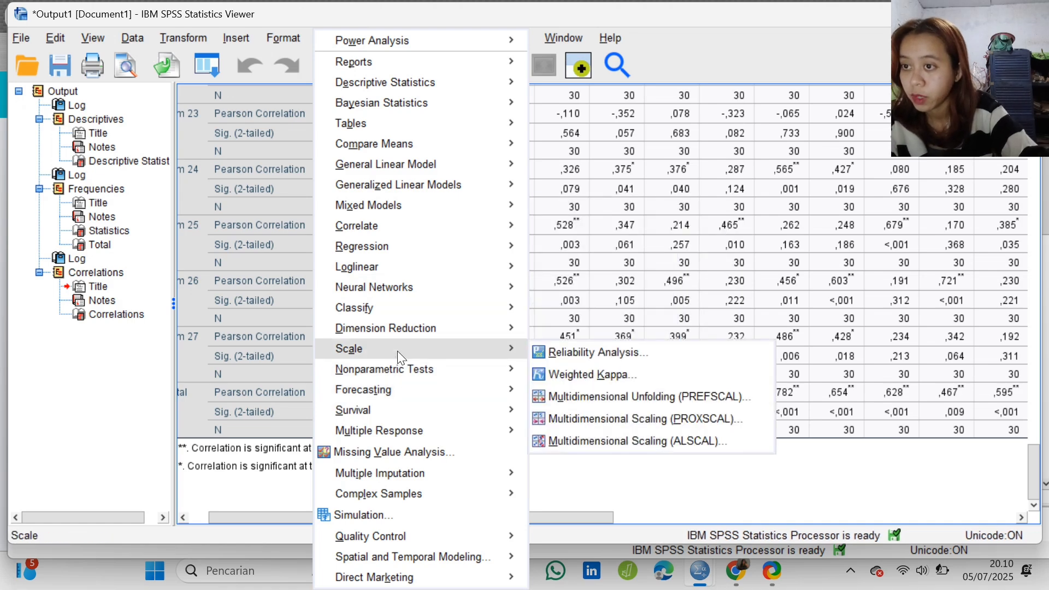
{"action": "left_click", "coordinate": [569, 356]}
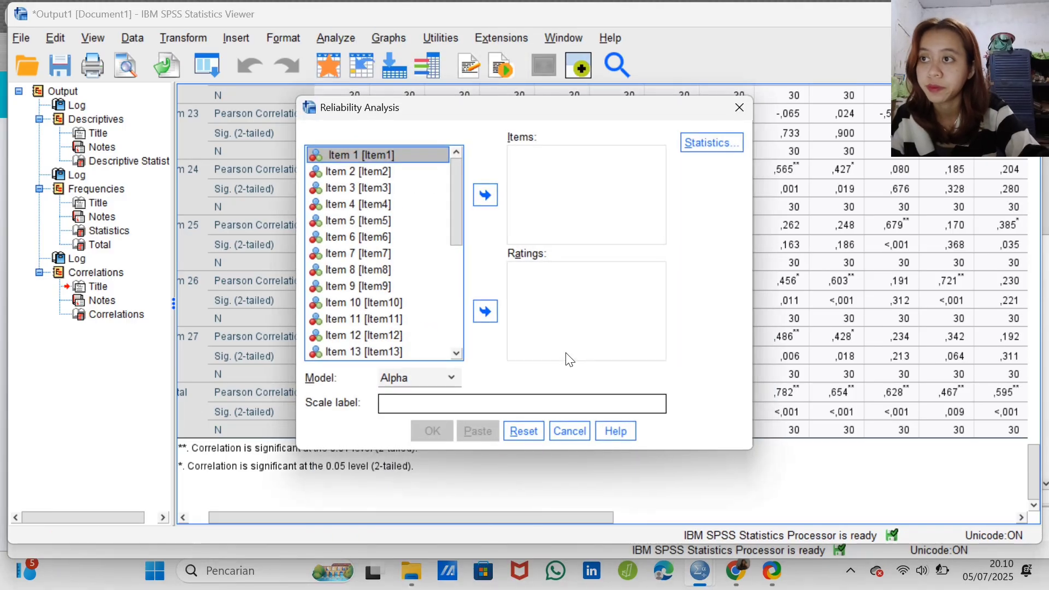
{"action": "scroll", "coordinate": [429, 257], "scroll_direction": "down", "scroll_amount": 5}
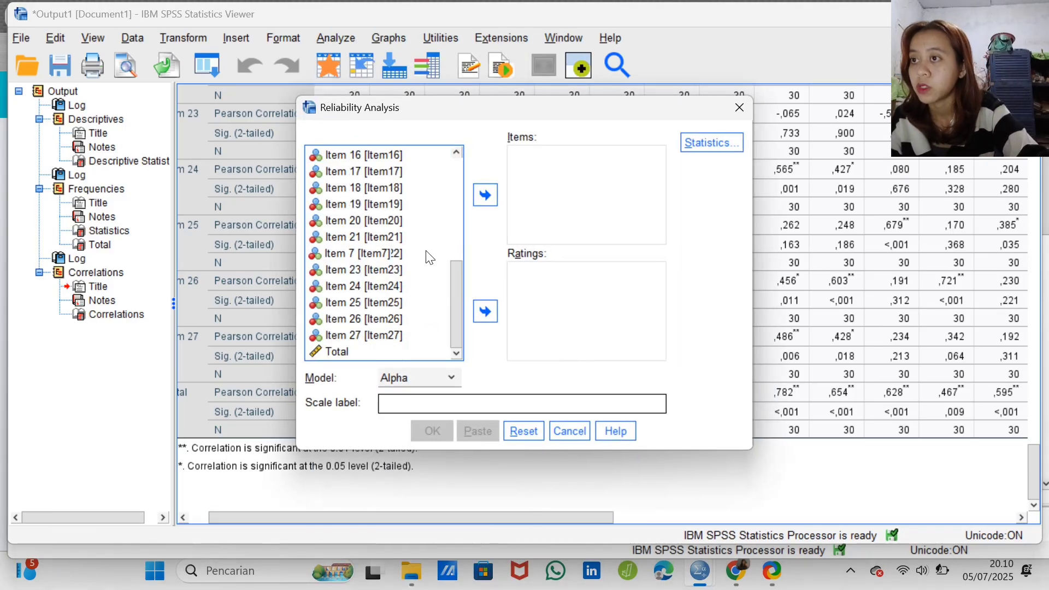
{"action": "scroll", "coordinate": [429, 256], "scroll_direction": "up", "scroll_amount": 5}
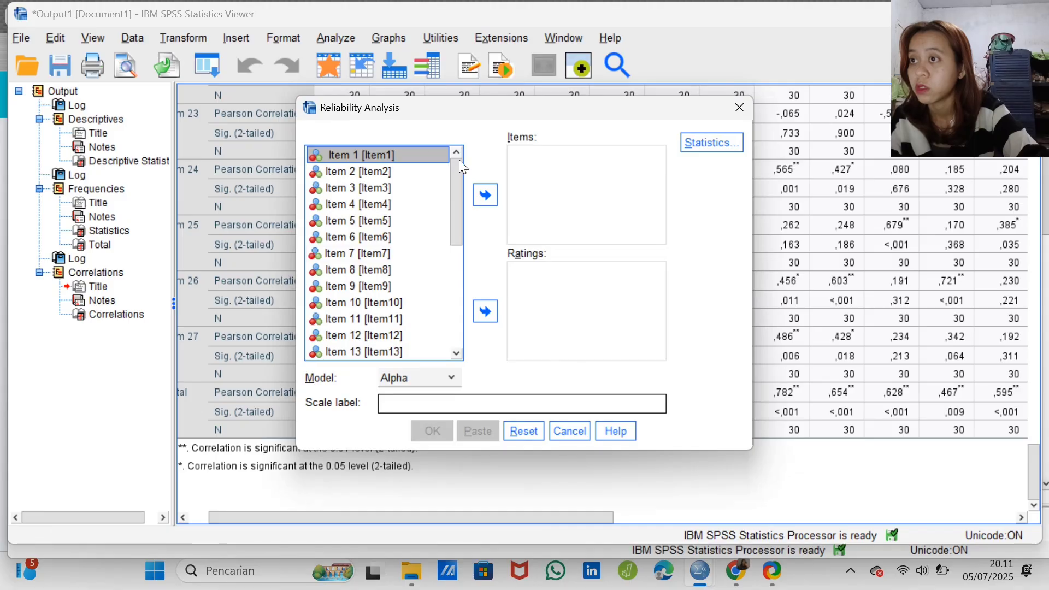
{"action": "key", "text": "shift+Down"}
{"action": "key", "text": "shift+Down"}
{"action": "key", "text": "shift+Down"}
{"action": "key", "text": "shift+Down"}
{"action": "key", "text": "shift+Down"}
{"action": "key", "text": "shift+Down"}
{"action": "key", "text": "shift+Down"}
{"action": "key", "text": "shift+Down"}
{"action": "key", "text": "shift+Down"}
{"action": "key", "text": "shift+Down"}
{"action": "key", "text": "shift+Down"}
{"action": "key", "text": "shift+Down"}
{"action": "key", "text": "shift+Down"}
{"action": "key", "text": "shift+Down"}
{"action": "key", "text": "shift+Down"}
{"action": "key", "text": "shift+Down"}
{"action": "key", "text": "shift+Down"}
{"action": "key", "text": "shift+Down"}
{"action": "key", "text": "shift+Down"}
{"action": "key", "text": "shift+Down"}
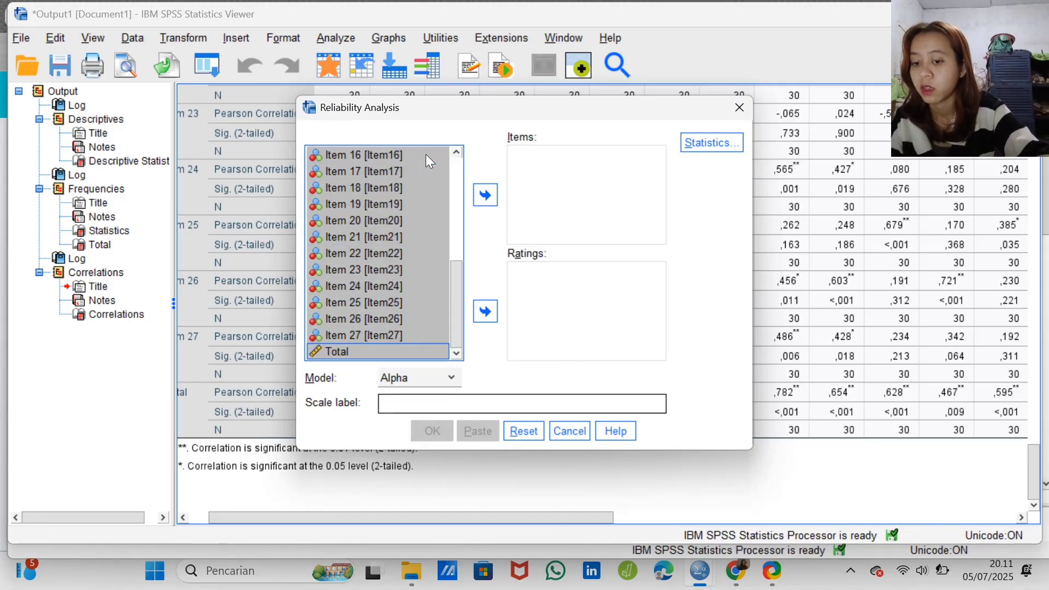
{"action": "key", "text": "shift+Up"}
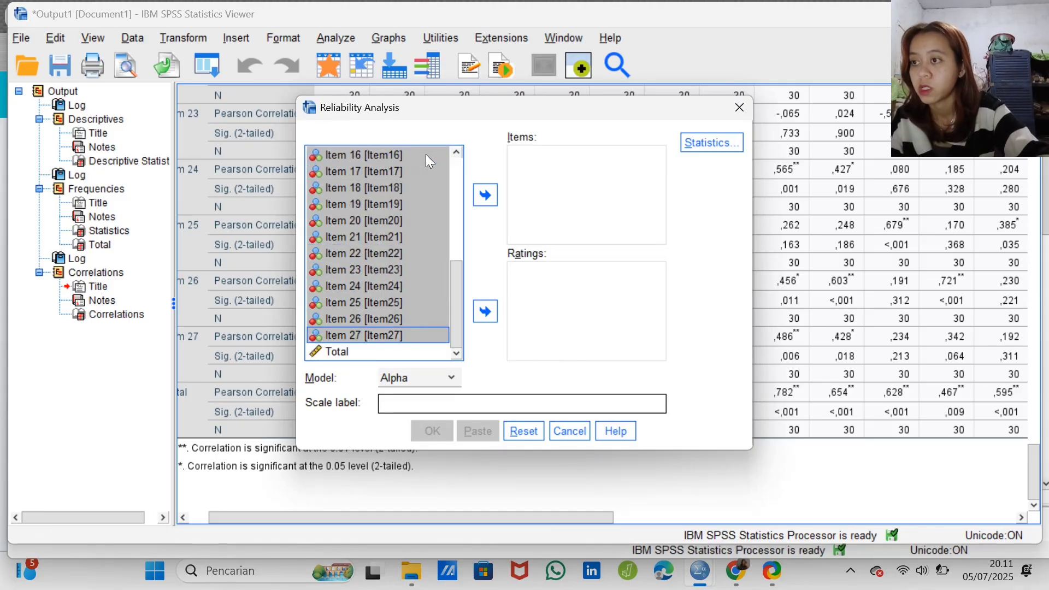
{"action": "left_click", "coordinate": [485, 195]}
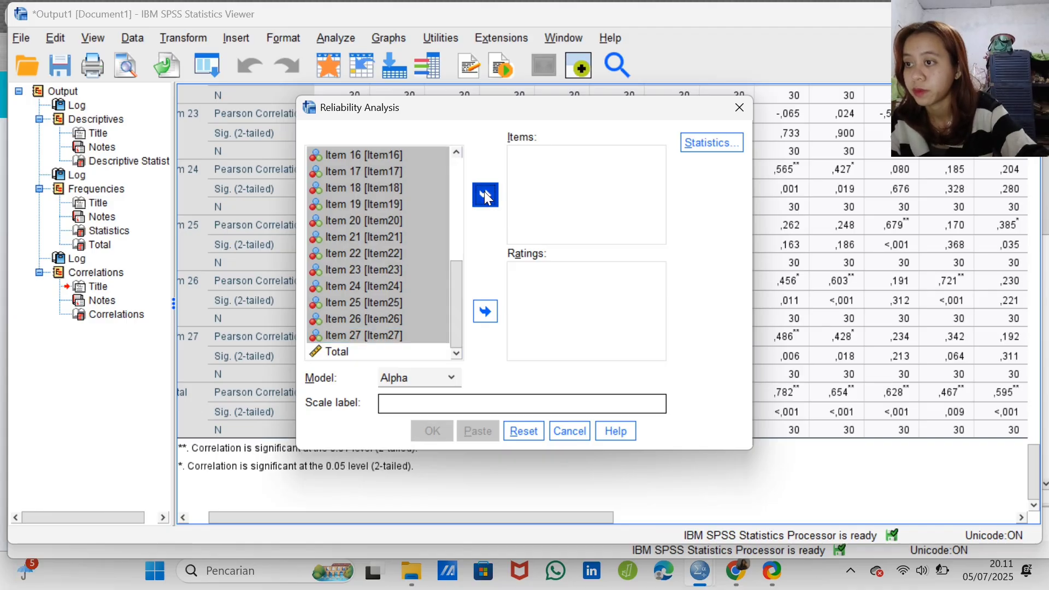
Step: Choose the Alpha model for the reliability analysis and include the Scale if item deleted descriptives
{"action": "left_click", "coordinate": [449, 377]}
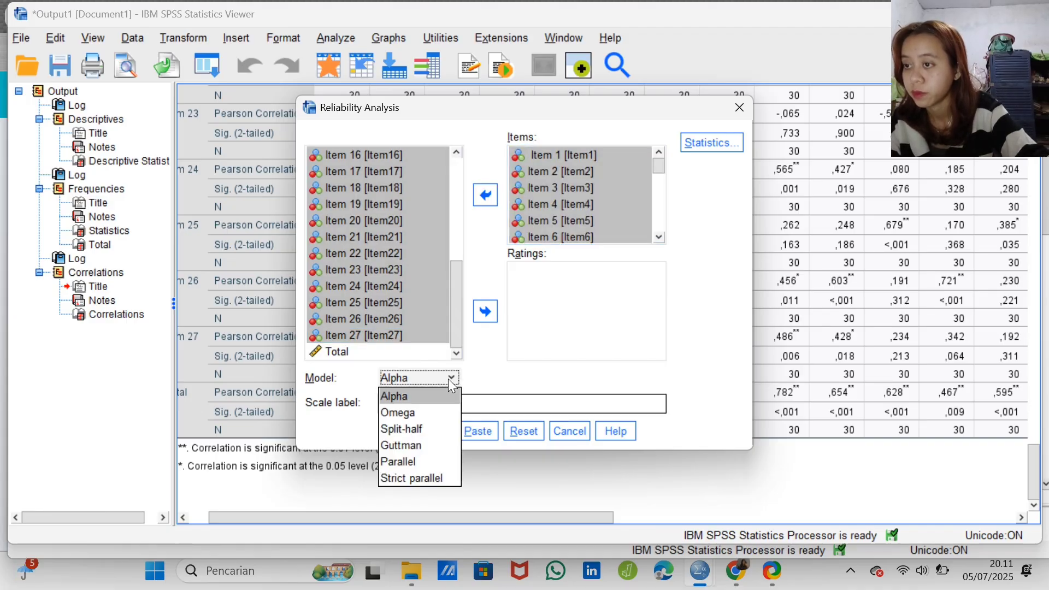
{"action": "left_click", "coordinate": [431, 396]}
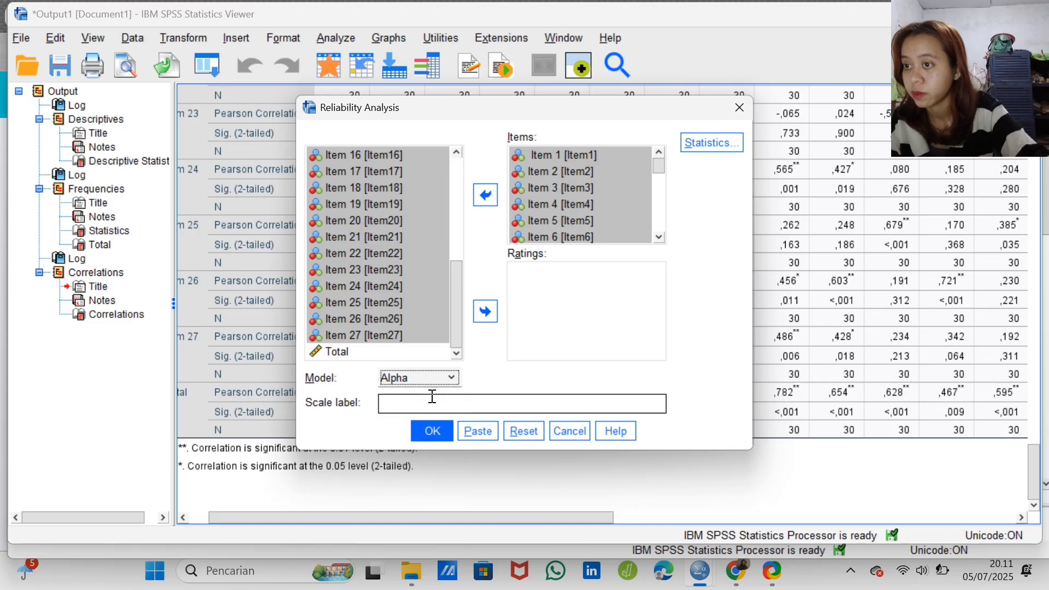
{"action": "left_click", "coordinate": [711, 143]}
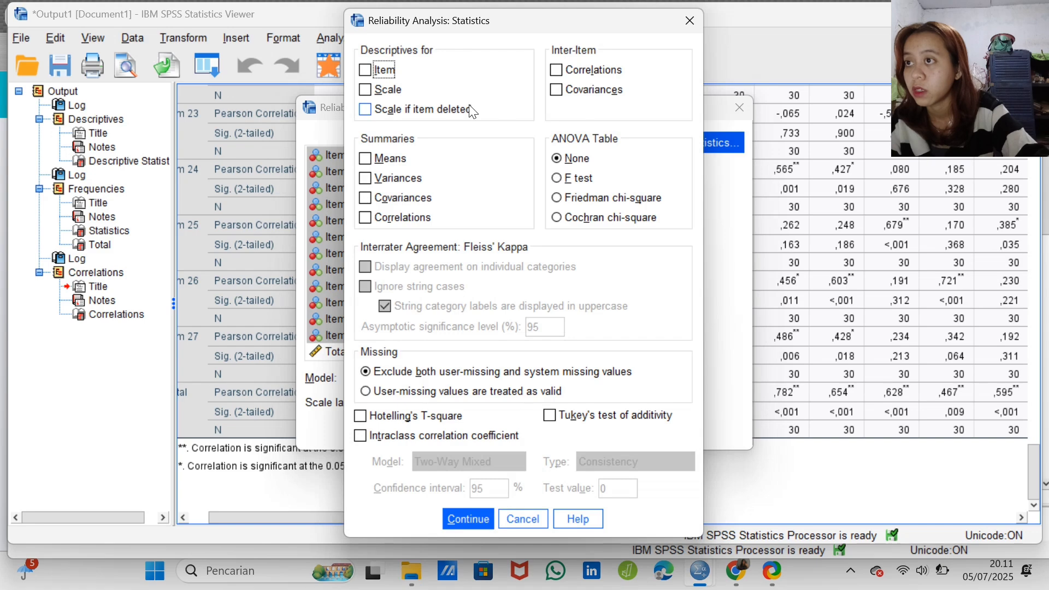
{"action": "left_click", "coordinate": [370, 114]}
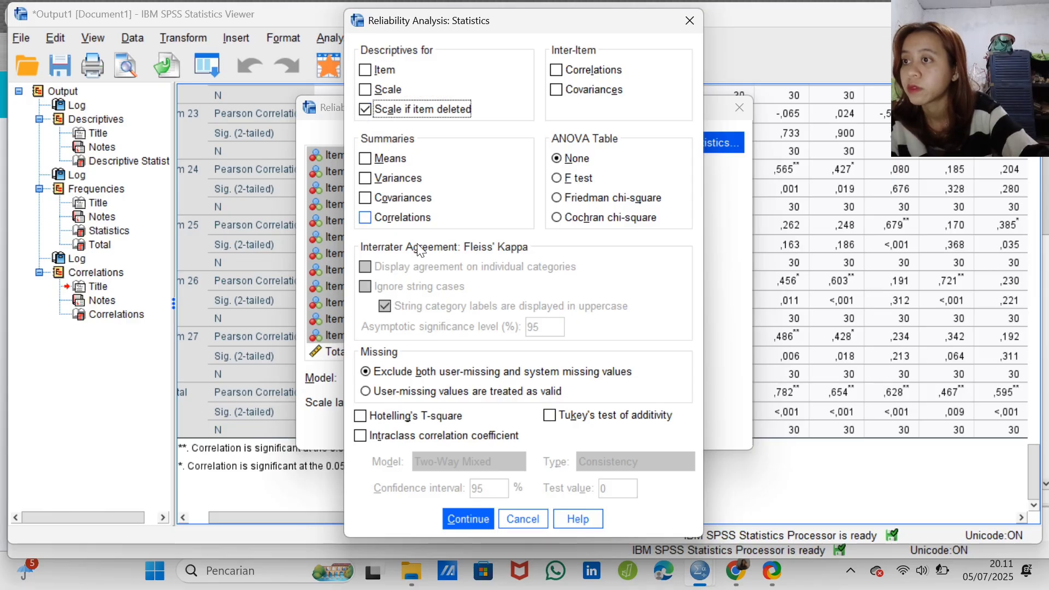
{"action": "left_click", "coordinate": [472, 523]}
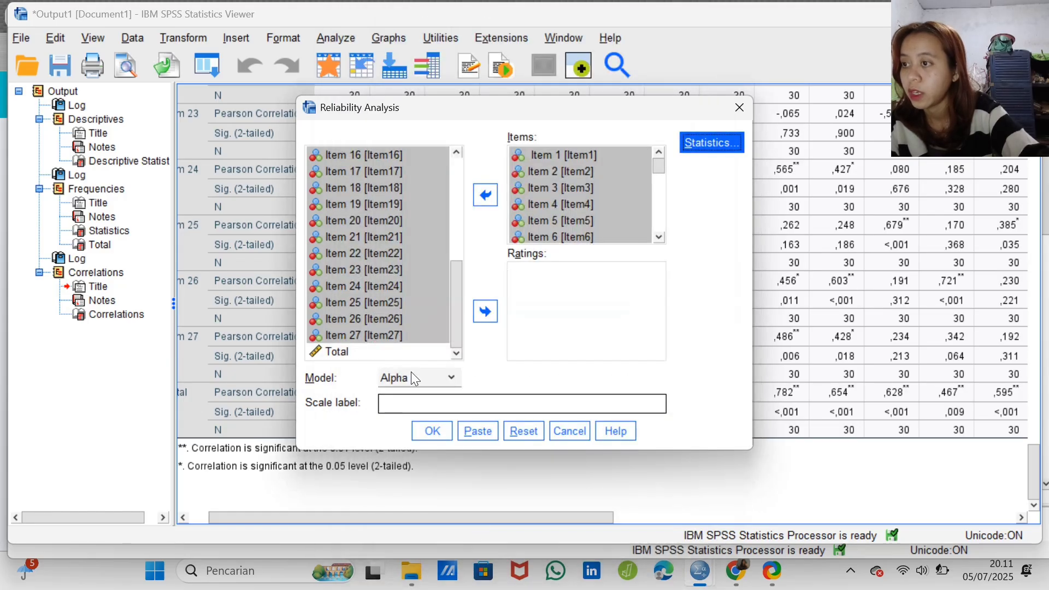
Step: Run the reliability analysis and review Cronbach's Alpha in Reliability Statistics and the Item-Total Statistics for Item 1 through Item 27
{"action": "left_click", "coordinate": [431, 430]}
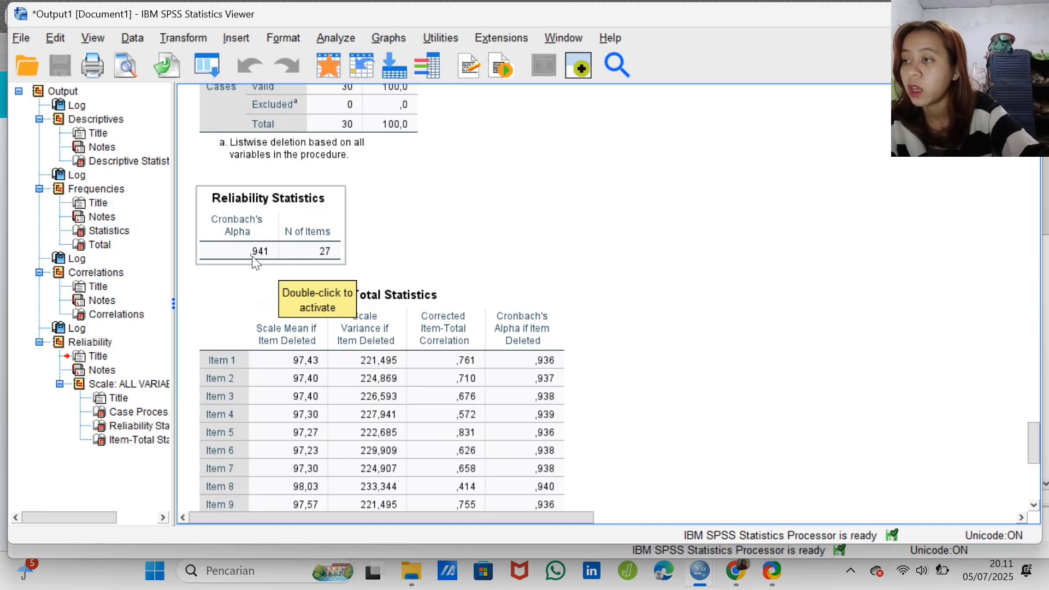
{"action": "scroll", "coordinate": [328, 358], "scroll_direction": "down", "scroll_amount": 5}
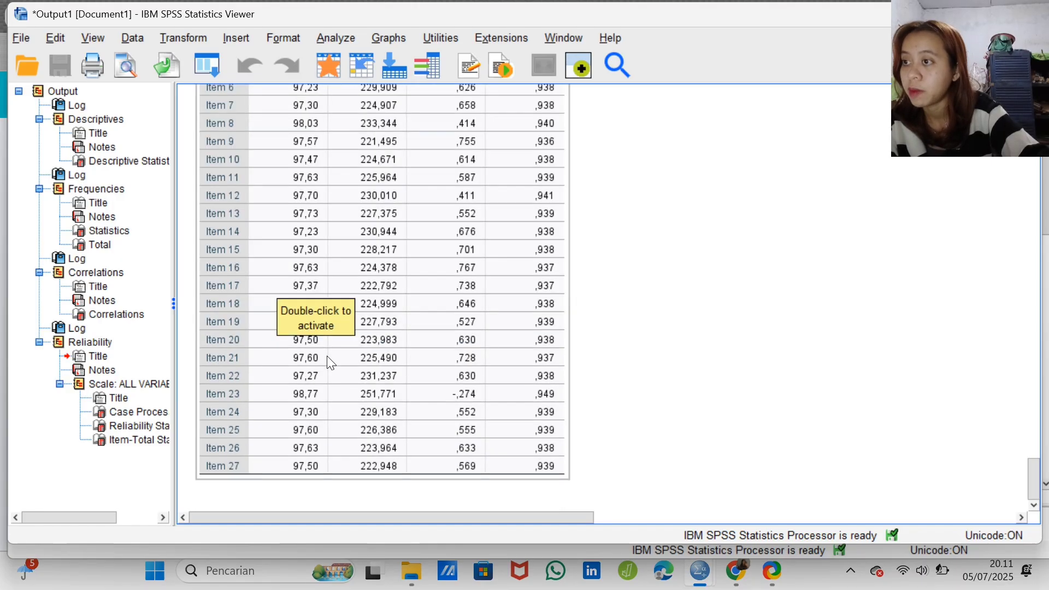
{"action": "scroll", "coordinate": [328, 362], "scroll_direction": "up", "scroll_amount": 10}
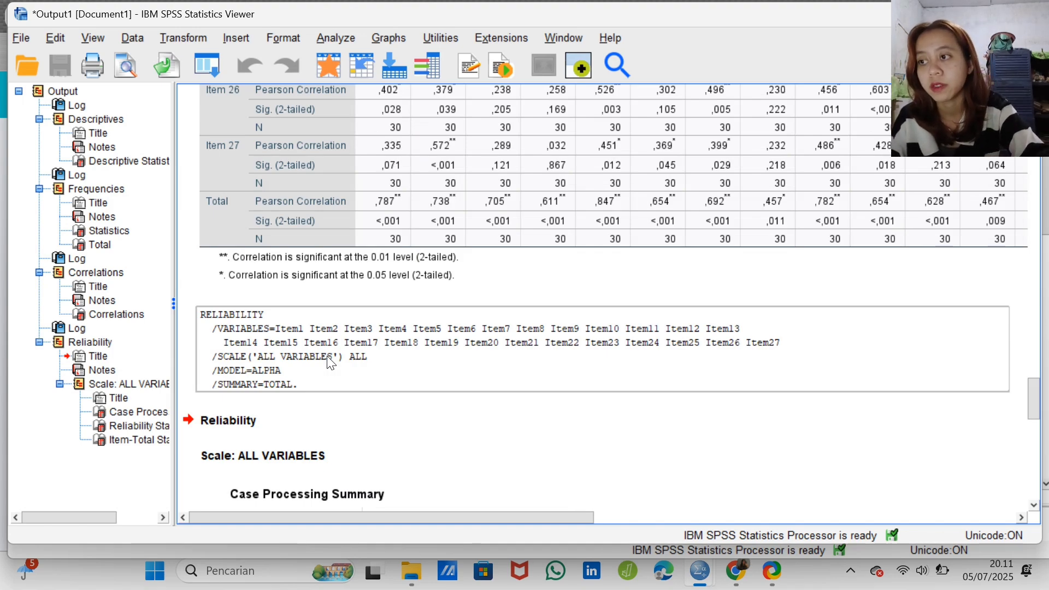
{"action": "scroll", "coordinate": [328, 360], "scroll_direction": "down", "scroll_amount": 3}
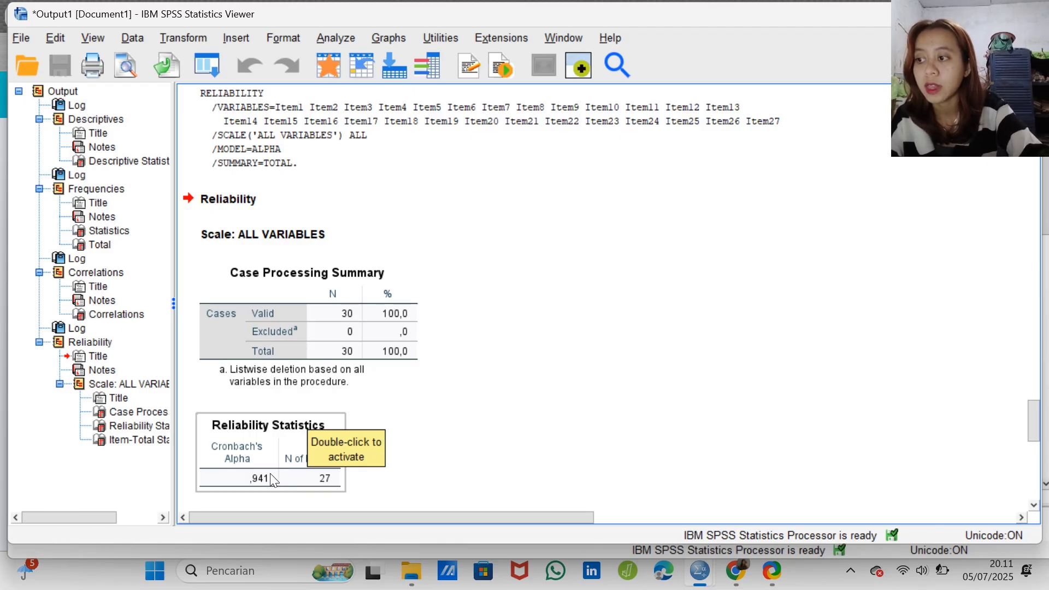
{"action": "scroll", "coordinate": [272, 480], "scroll_direction": "down", "scroll_amount": 1}
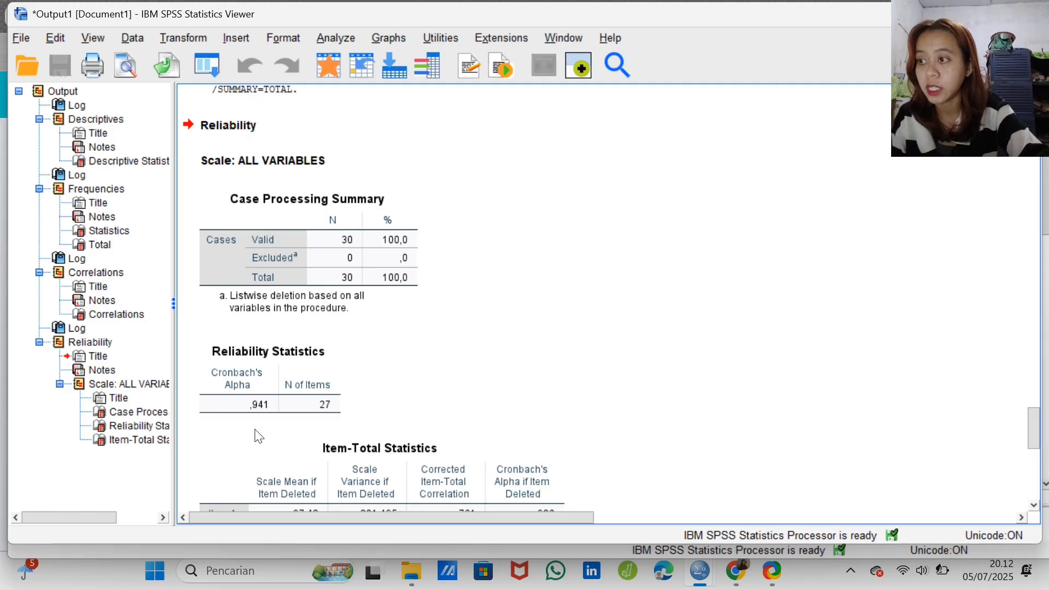
{"action": "scroll", "coordinate": [267, 426], "scroll_direction": "down", "scroll_amount": 2}
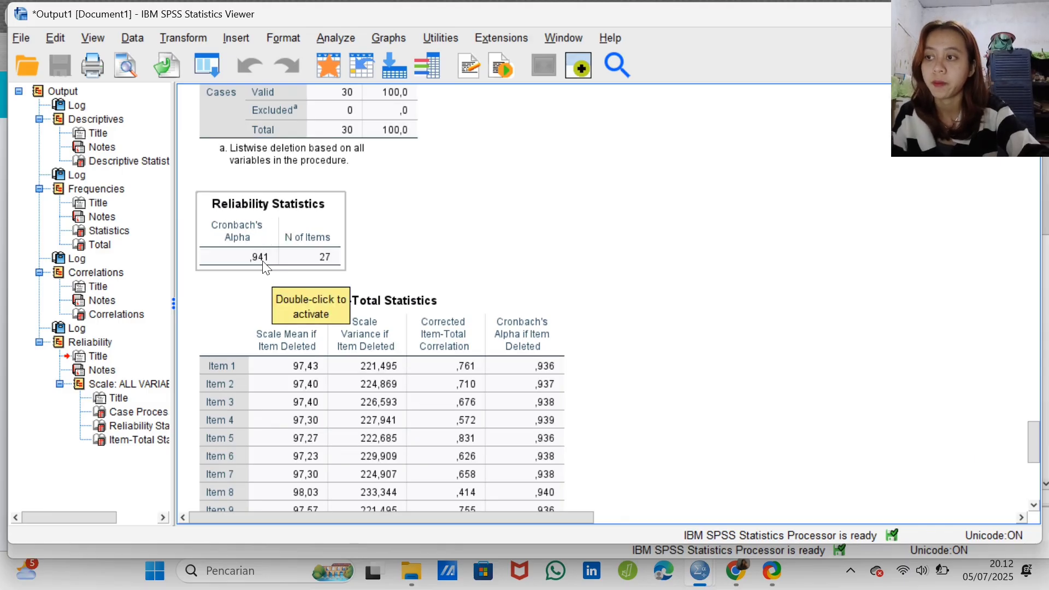
{"action": "scroll", "coordinate": [444, 291], "scroll_direction": "down", "scroll_amount": 5}
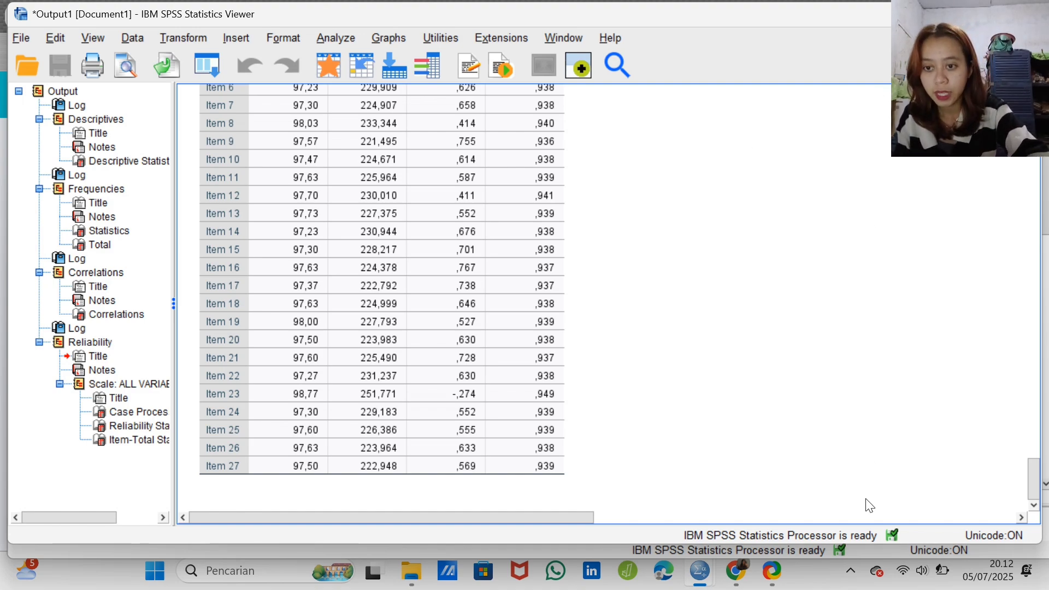
{"action": "left_click", "coordinate": [851, 571]}
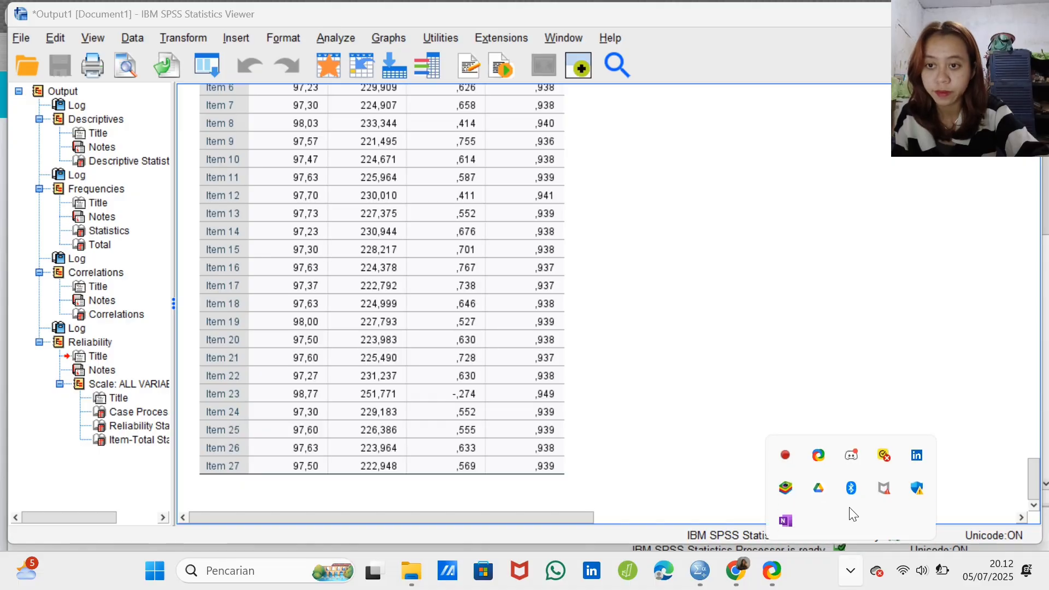